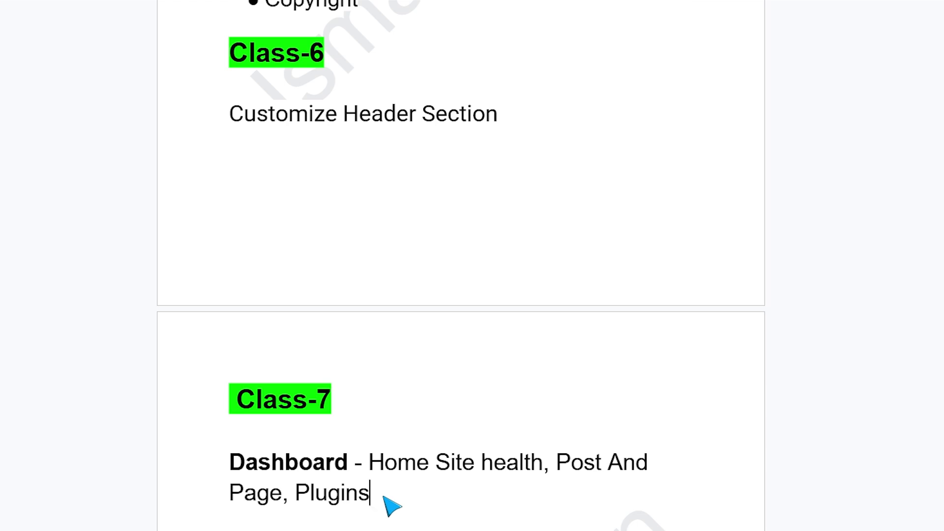
# Step: Review the Class-6 and Class-7 outline entries in the WordPress Full Course Bangla document
pyautogui.click(384, 497)
pyautogui.scroll(1, 463, 148)
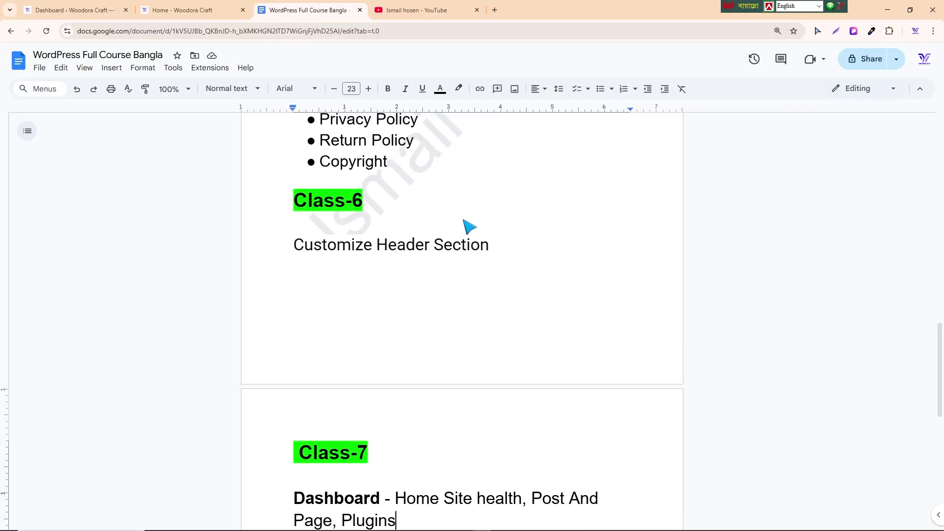
pyautogui.scroll(1, 470, 227)
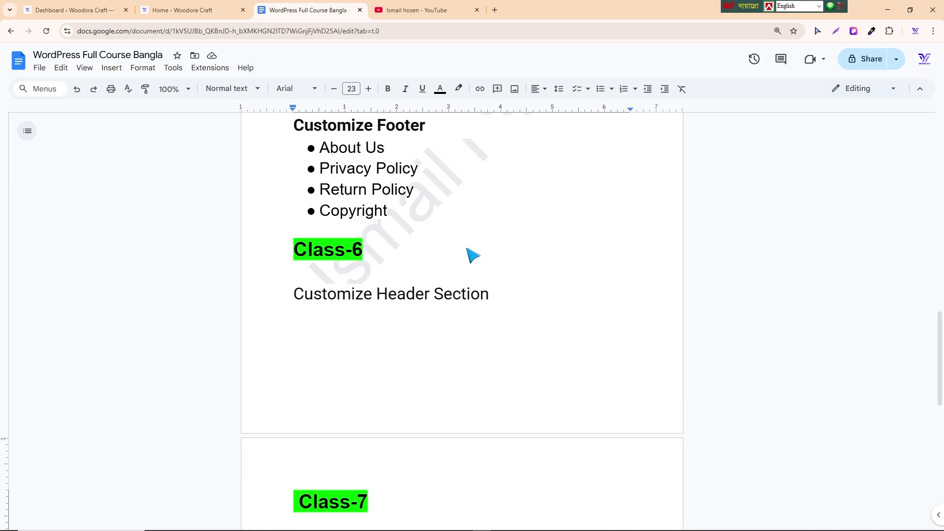
pyautogui.scroll(-3, 473, 256)
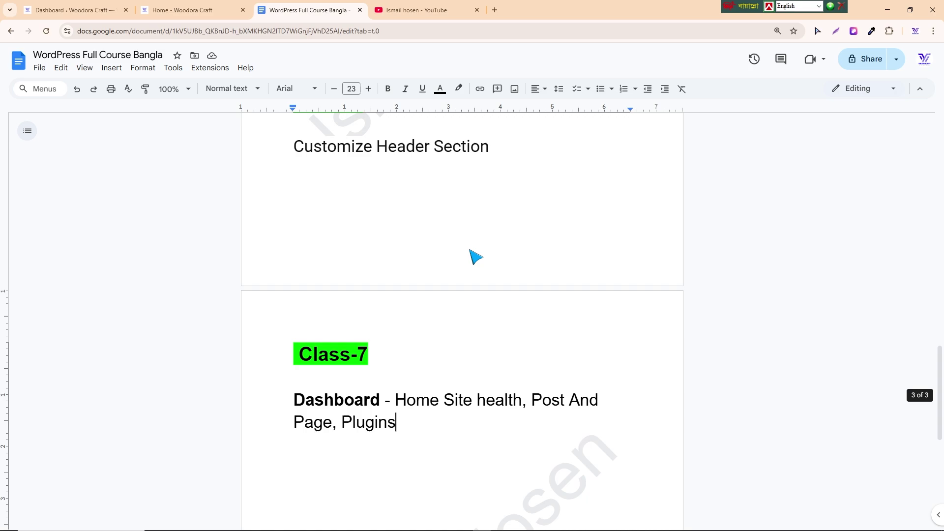
pyautogui.scroll(1, 474, 256)
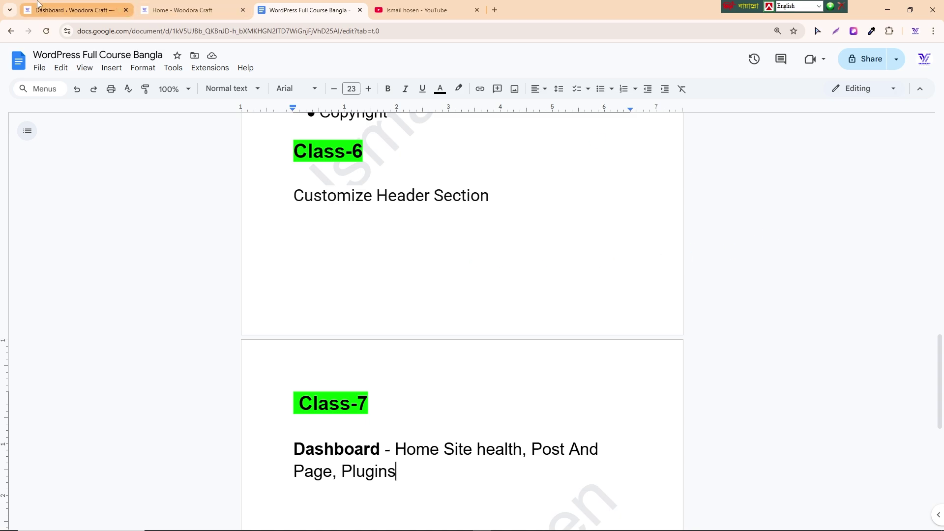
# Step: Switch to the Woodora Craft WordPress dashboard and look over the site's homepage down to the footer
pyautogui.click(93, 3)
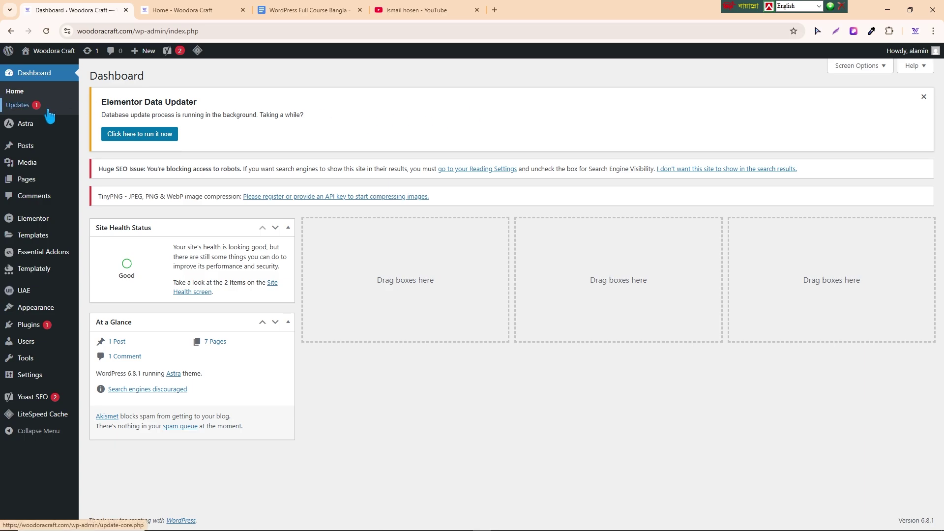
pyautogui.moveTo(25, 124)
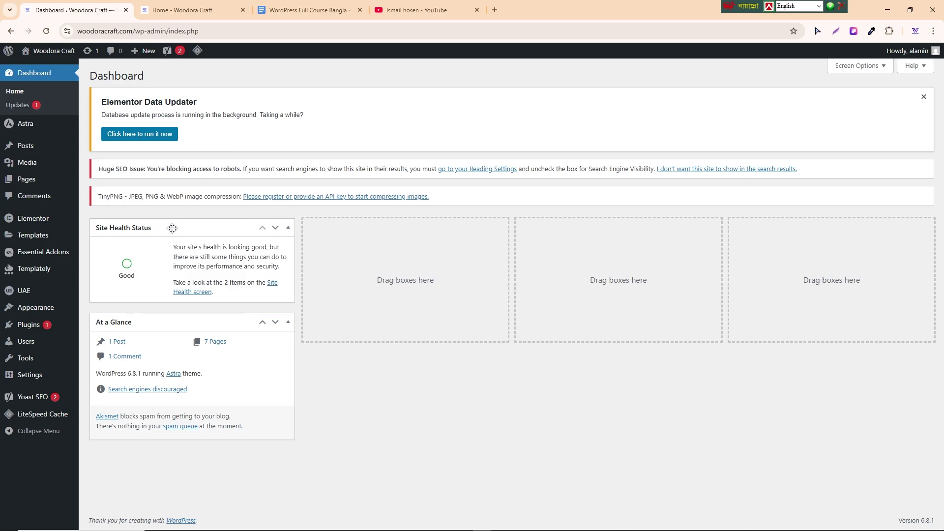
pyautogui.click(191, 10)
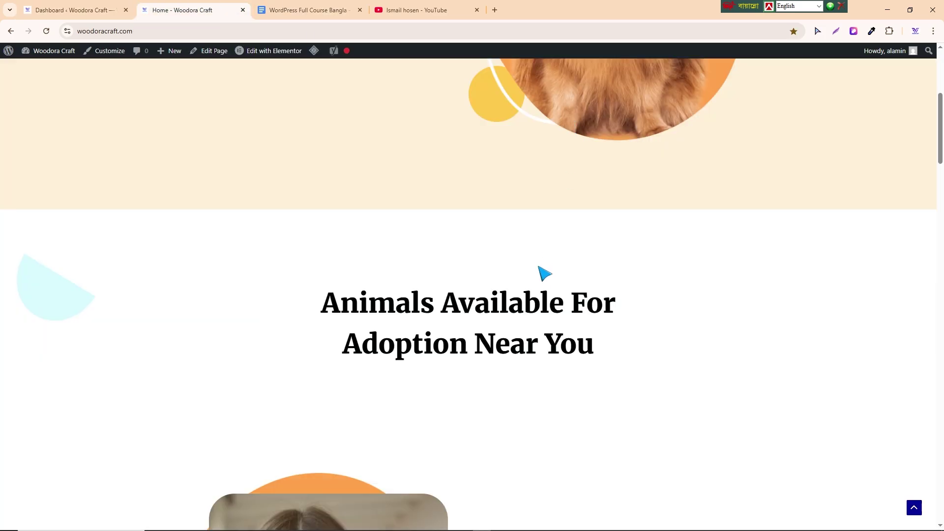
pyautogui.scroll(4, 742, 214)
pyautogui.scroll(2, 695, 183)
pyautogui.scroll(-15, 595, 199)
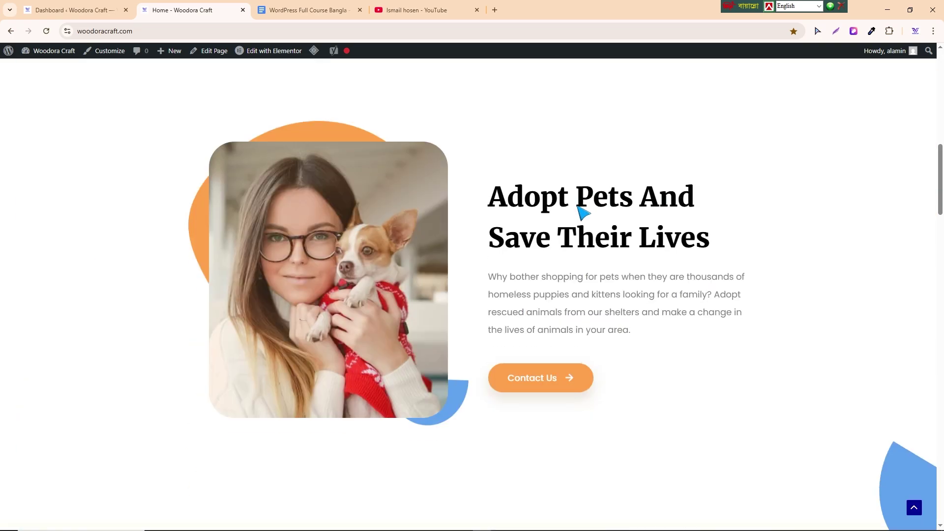
pyautogui.scroll(-20, 583, 221)
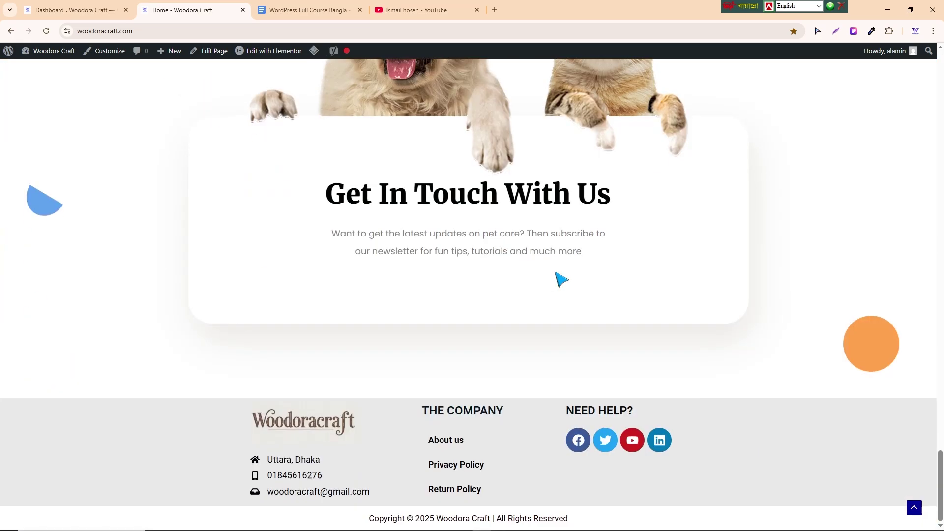
# Step: Return to the WordPress dashboard, read the Site Health Status box and open the Site Health screen
pyautogui.click(73, 10)
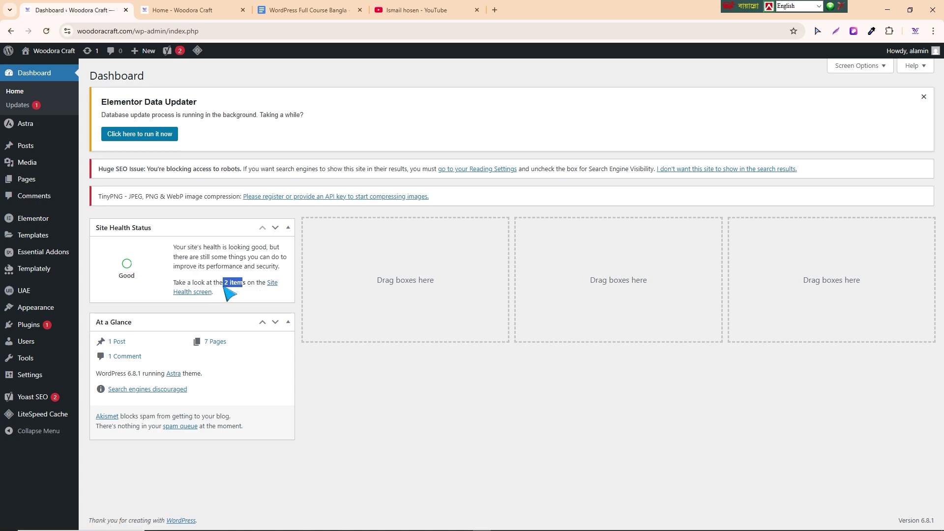
pyautogui.moveTo(173, 283); pyautogui.dragTo(251, 287)
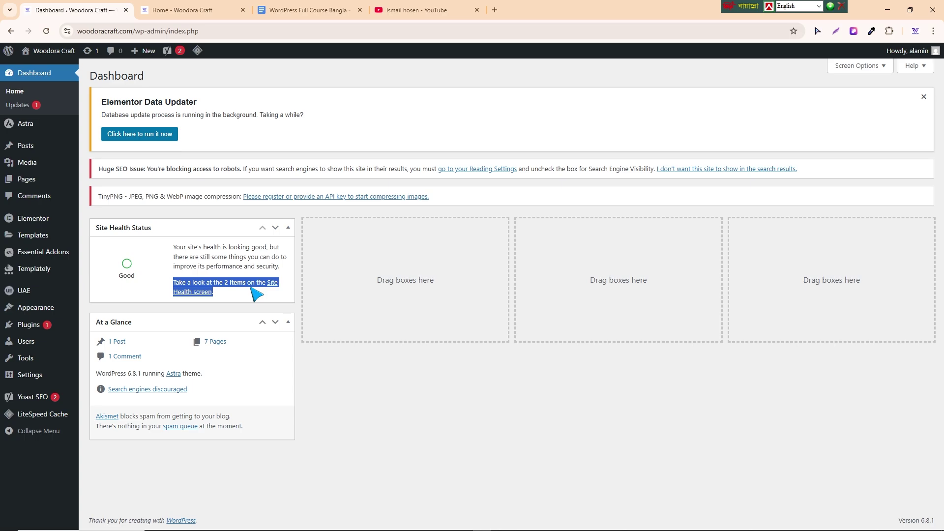
pyautogui.click(232, 294)
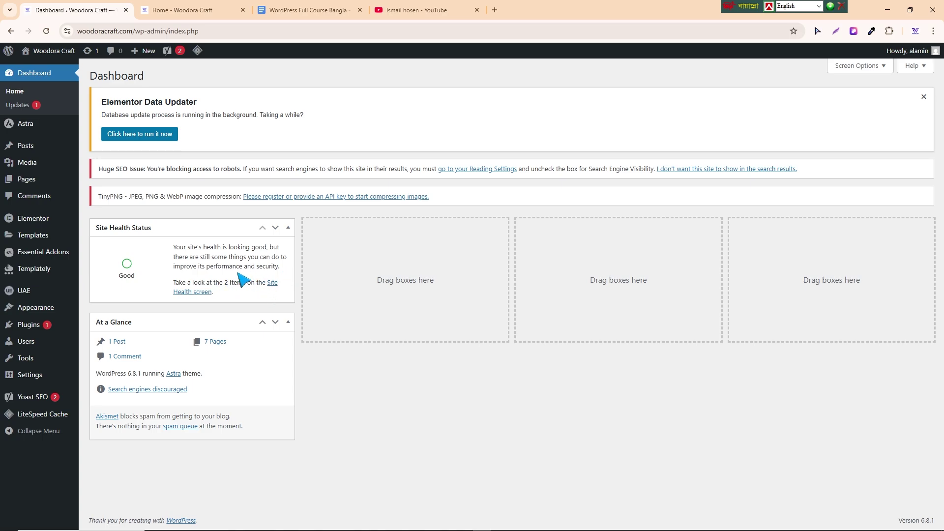
pyautogui.moveTo(207, 267)
pyautogui.mouseDown()
pyautogui.moveTo(248, 283)
pyautogui.moveTo(244, 271)
pyautogui.moveTo(281, 269)
pyautogui.mouseUp()
pyautogui.click(239, 278)
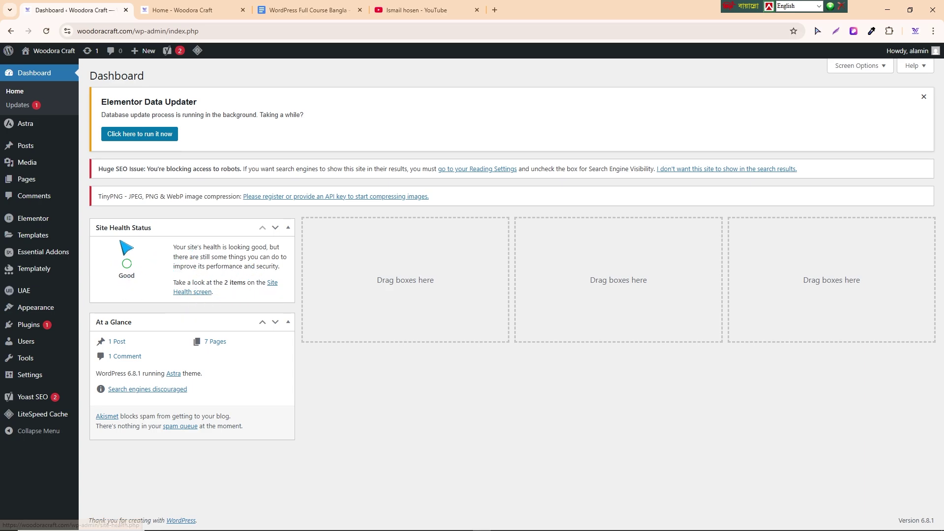
pyautogui.click(187, 294)
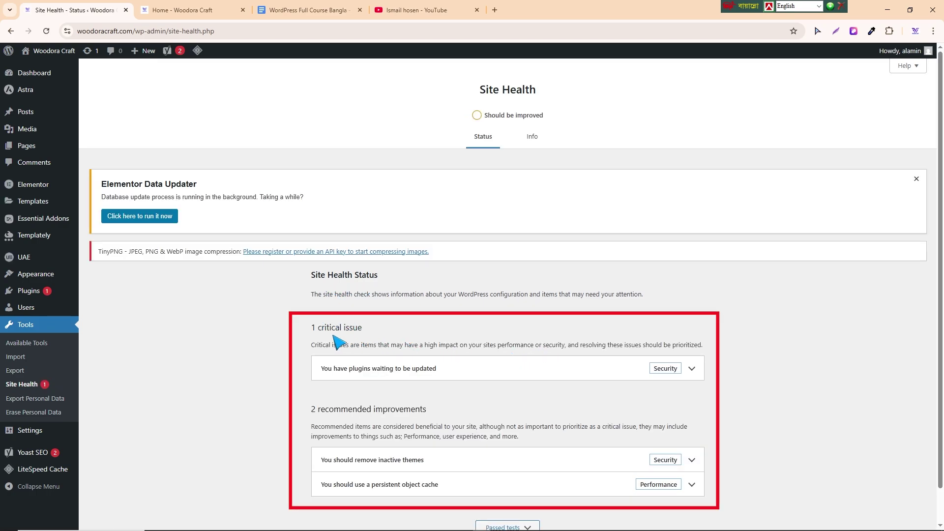
# Step: Examine the critical issue and recommended improvements sections on the Site Health screen
pyautogui.moveTo(311, 329); pyautogui.dragTo(376, 329)
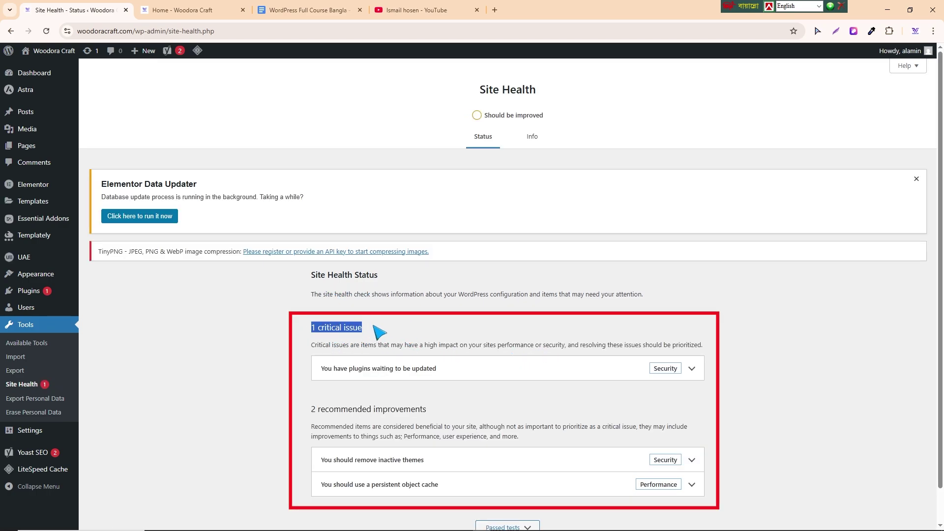
pyautogui.click(362, 417)
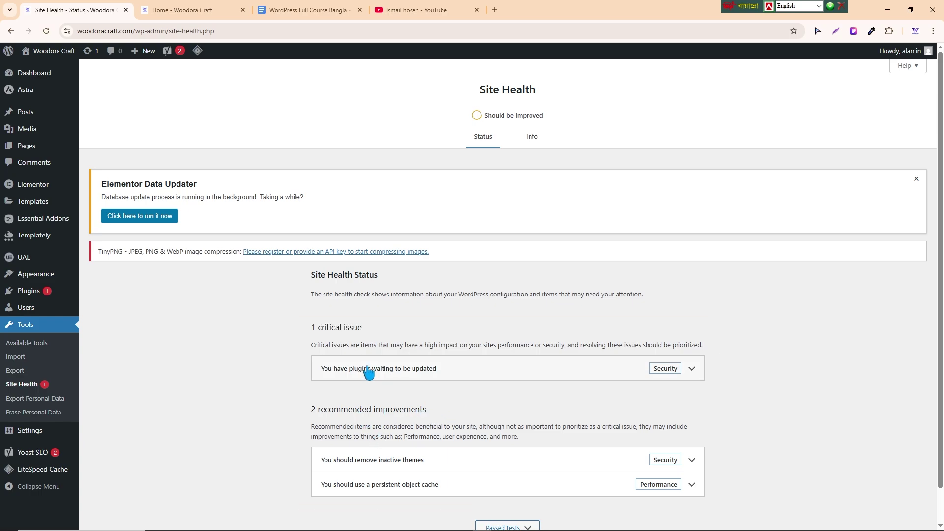
pyautogui.moveTo(310, 328); pyautogui.dragTo(371, 333)
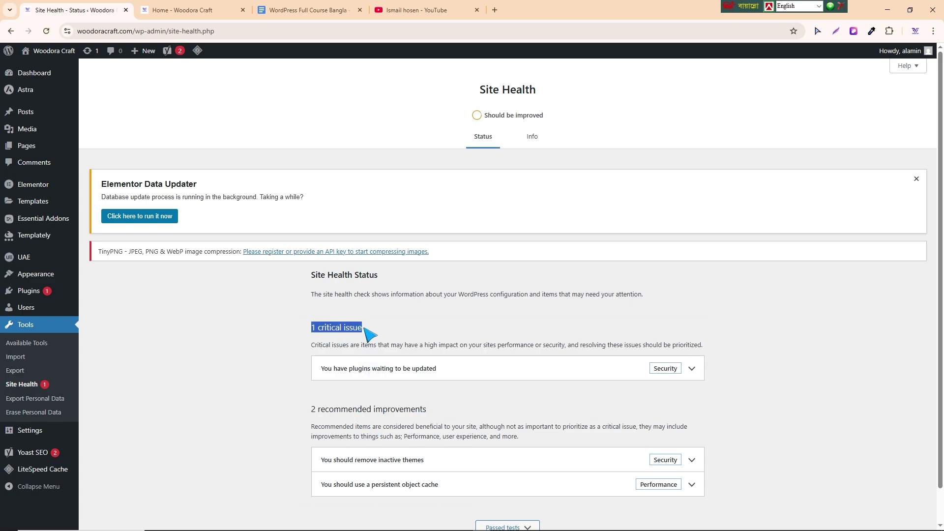
pyautogui.click(389, 334)
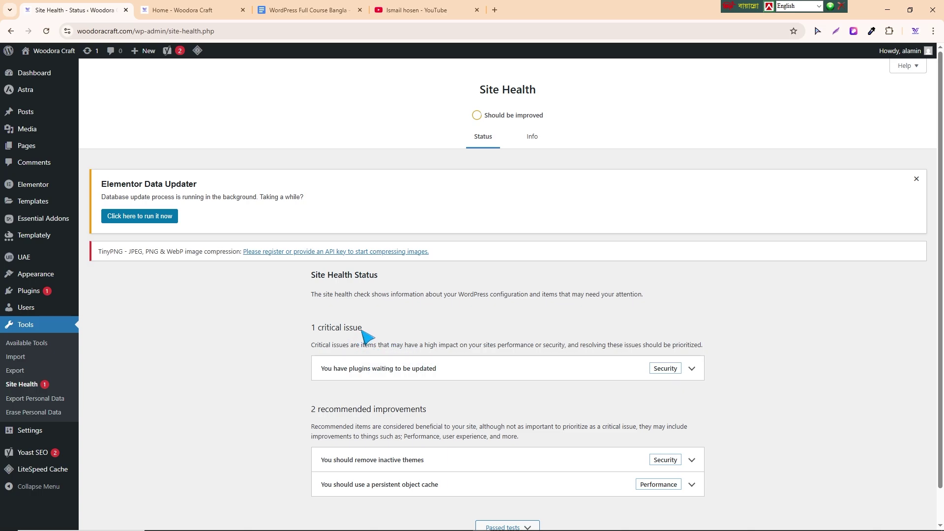
pyautogui.moveTo(365, 329); pyautogui.dragTo(303, 332)
pyautogui.click(316, 421)
pyautogui.moveTo(308, 413); pyautogui.dragTo(480, 415)
pyautogui.click(482, 417)
pyautogui.scroll(-1, 423, 431)
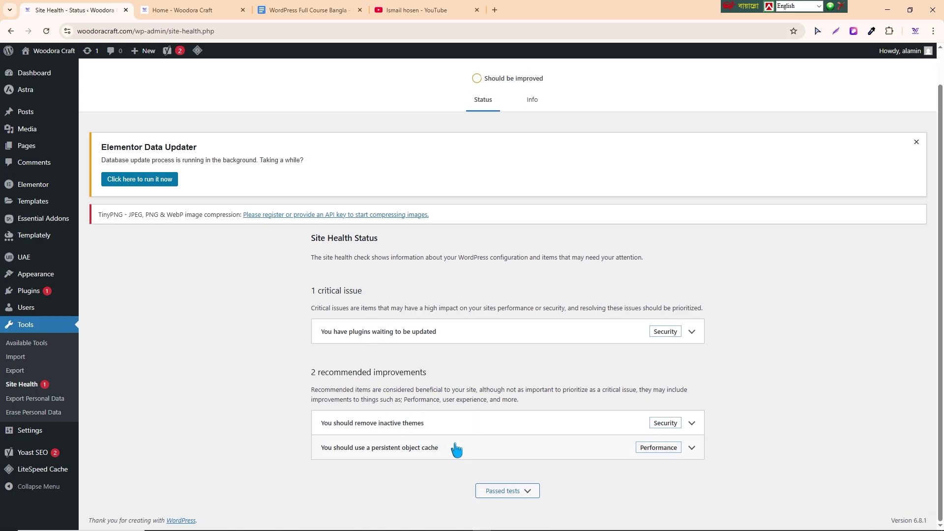
pyautogui.moveTo(431, 377); pyautogui.dragTo(378, 383)
pyautogui.moveTo(369, 295); pyautogui.dragTo(312, 300)
pyautogui.click(397, 291)
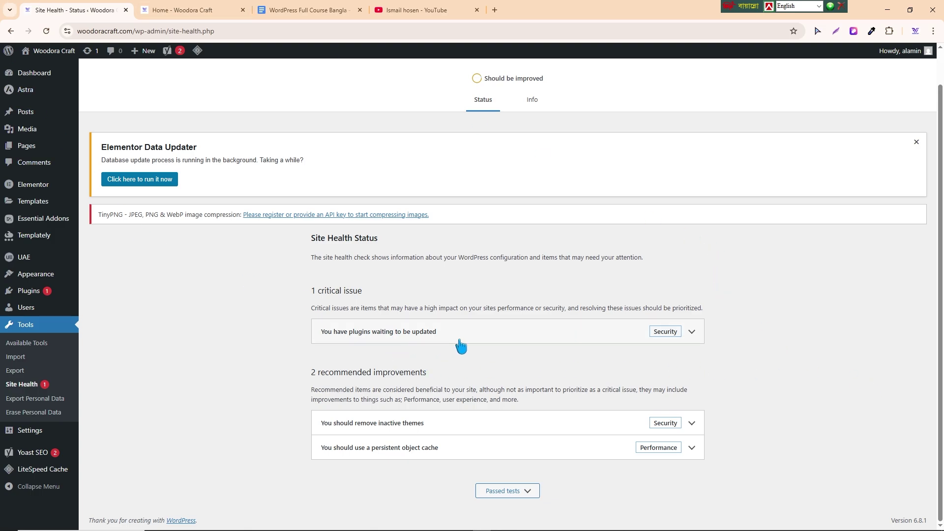
# Step: Check the plugin update issue briefly and expand the persistent object cache recommendation to read its details
pyautogui.click(691, 334)
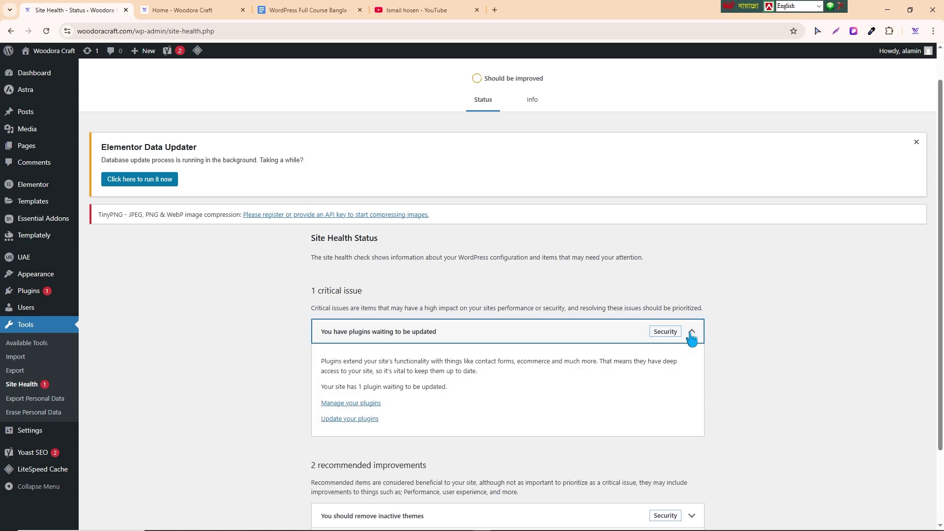
pyautogui.click(691, 334)
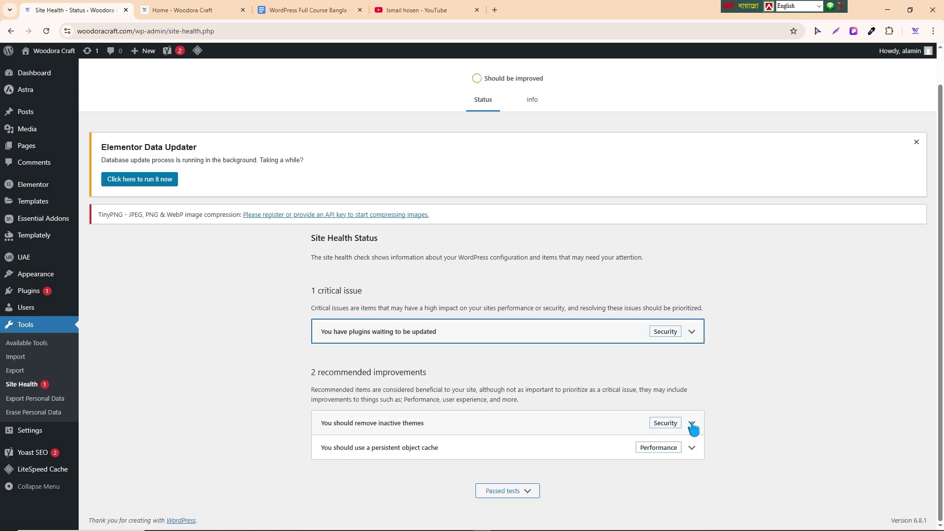
pyautogui.click(694, 457)
pyautogui.scroll(-2, 693, 456)
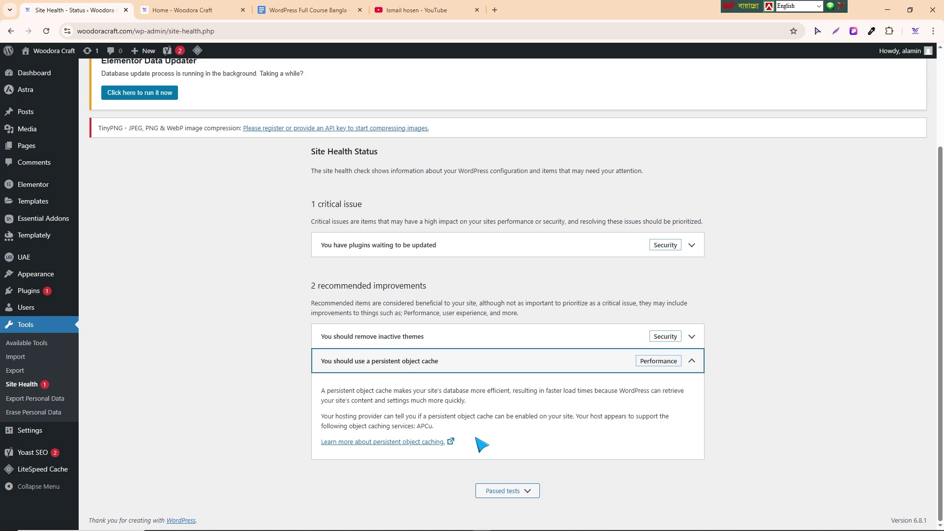
pyautogui.click(278, 341)
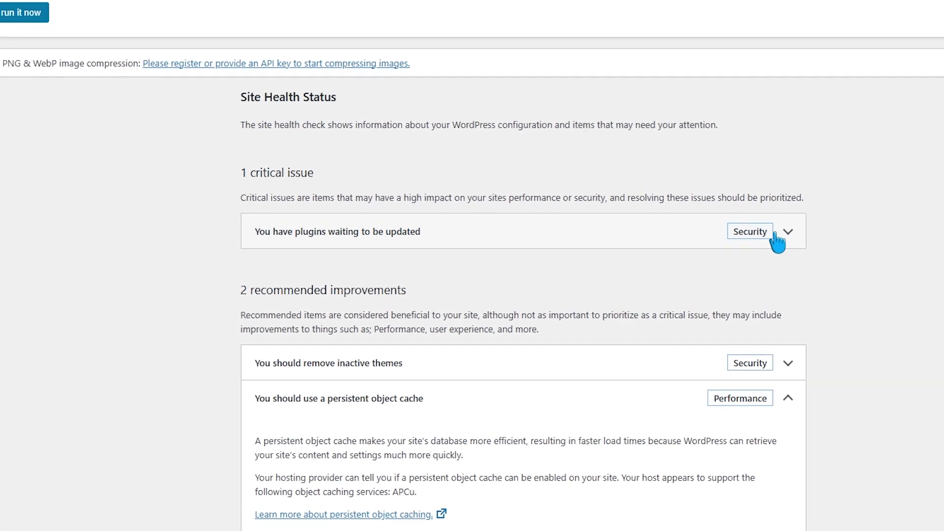
# Step: Expand the critical issue about plugins waiting to be updated and read its description
pyautogui.click(692, 244)
pyautogui.click(843, 226)
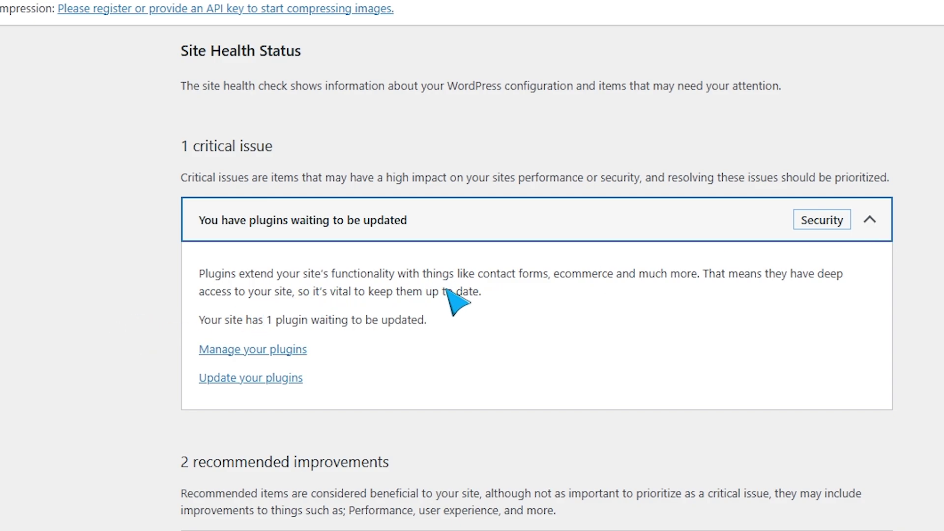
pyautogui.moveTo(200, 320); pyautogui.dragTo(433, 327)
pyautogui.click(462, 320)
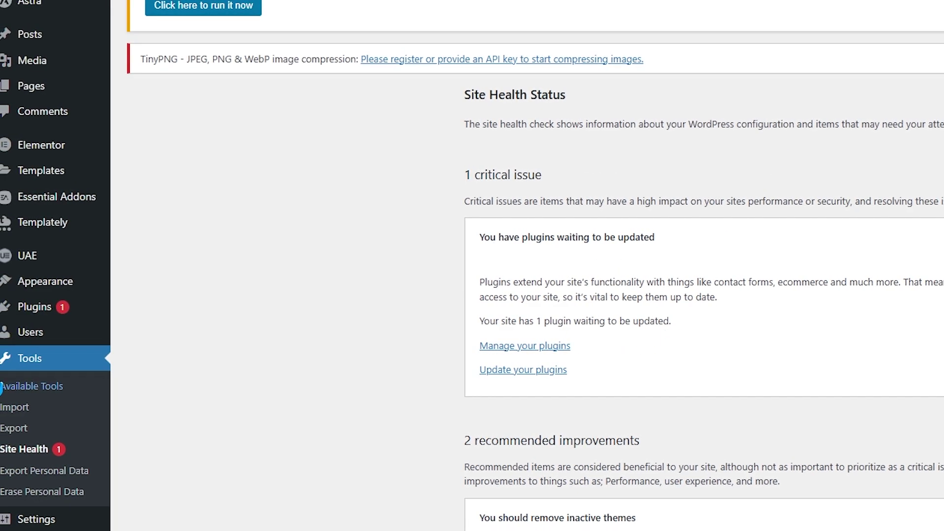
# Step: Go to the Woodora Craft homepage and look through its sections from the header to the footer
pyautogui.moveTo(30, 309)
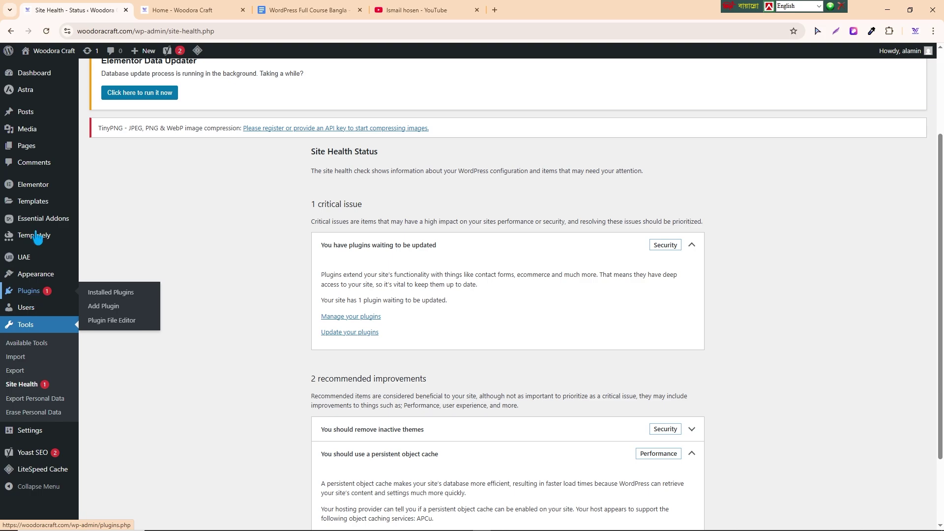
pyautogui.click(187, 10)
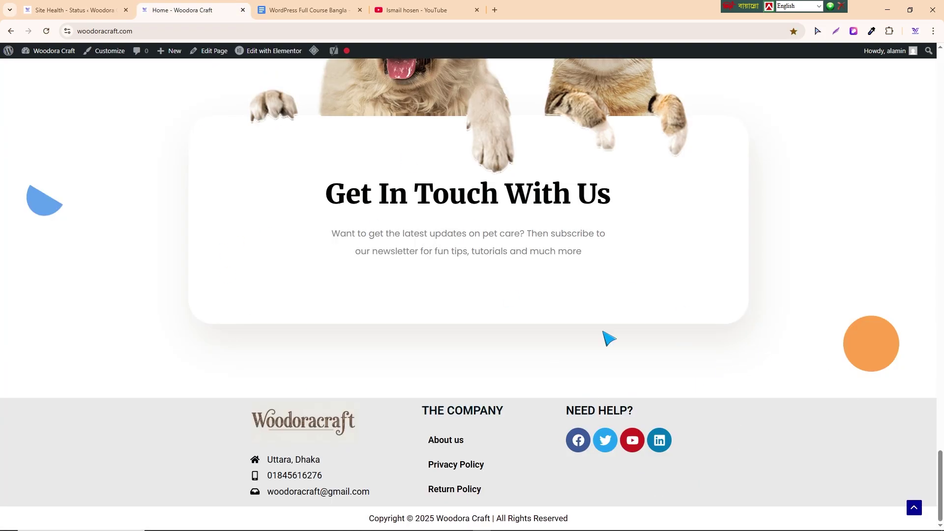
pyautogui.scroll(15, 608, 338)
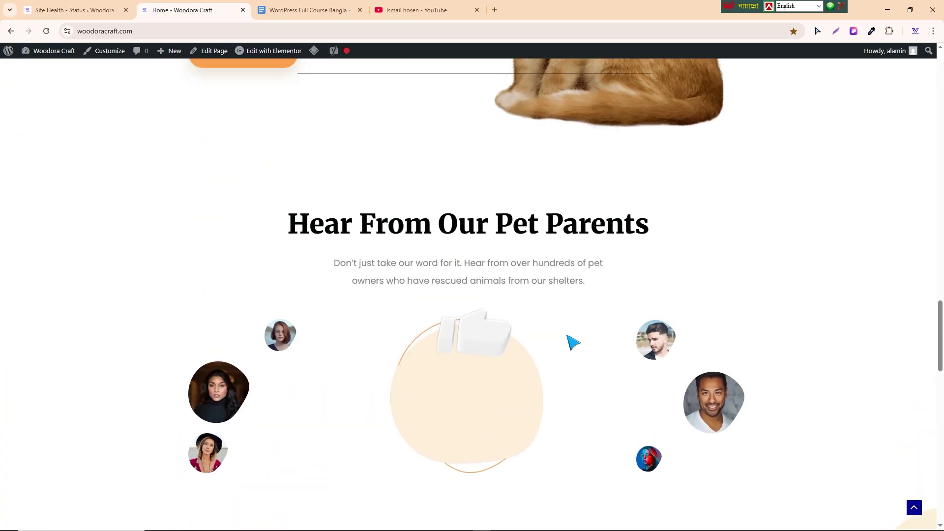
pyautogui.scroll(15, 573, 342)
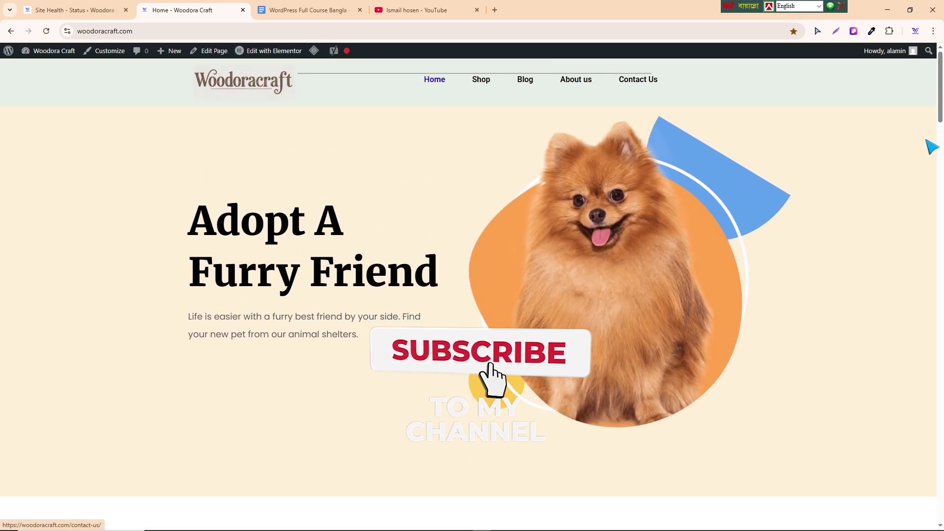
pyautogui.scroll(-3, 754, 354)
pyautogui.scroll(3, 754, 348)
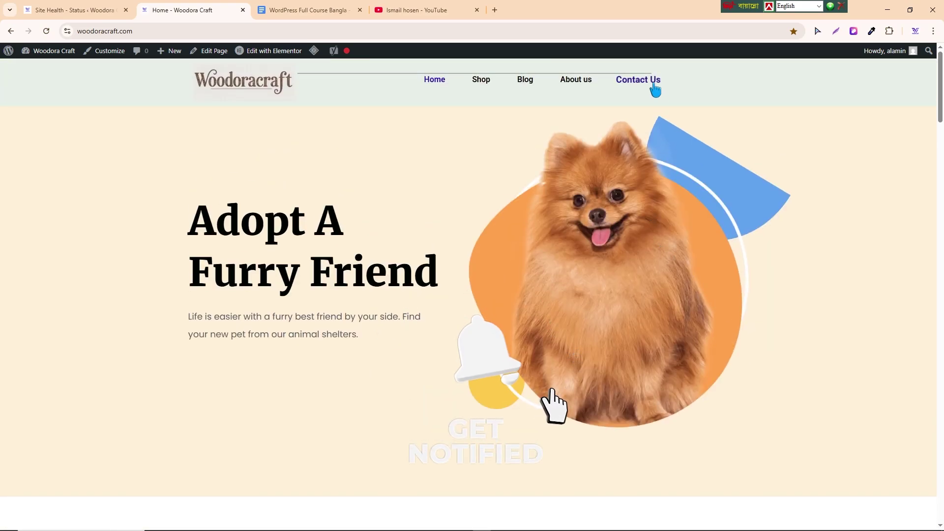
pyautogui.moveTo(941, 86); pyautogui.dragTo(942, 504)
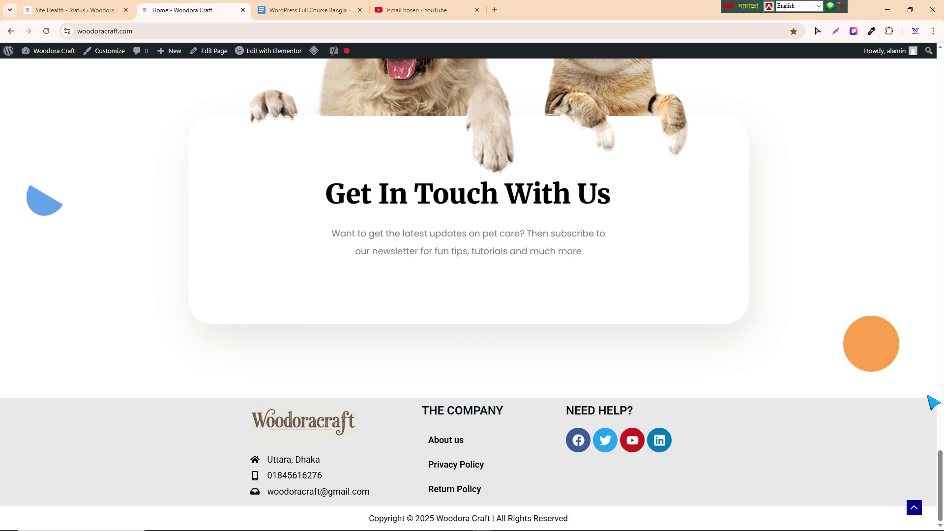
# Step: Return to the WordPress admin and open the Plugins page in a new browser tab
pyautogui.click(62, 10)
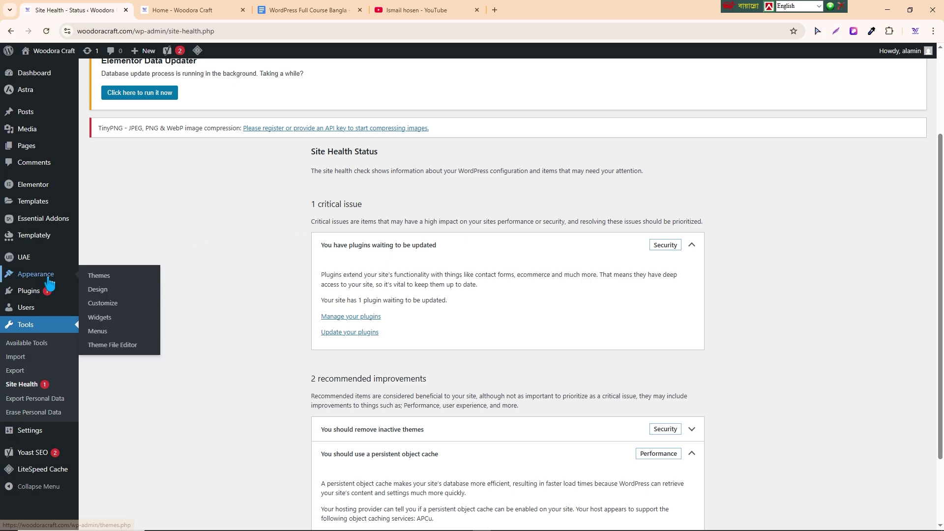
pyautogui.moveTo(37, 296)
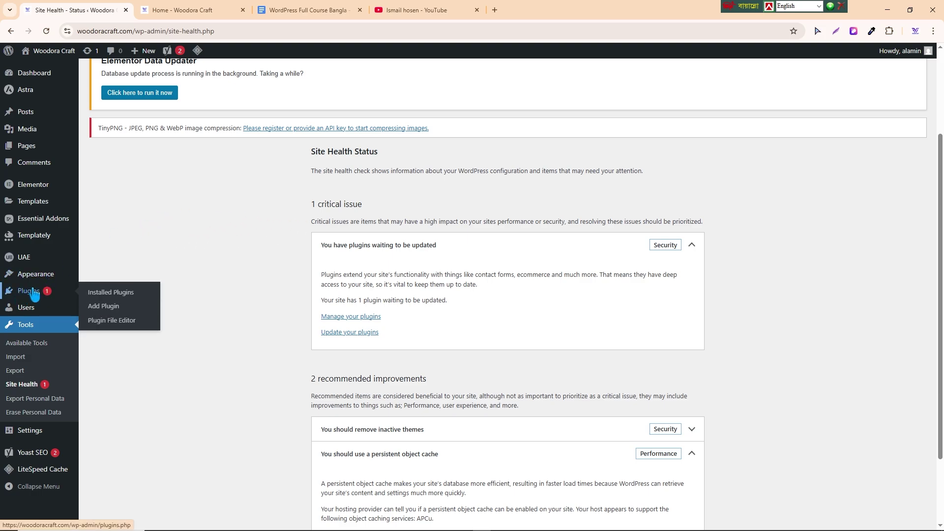
pyautogui.middleClick(30, 293)
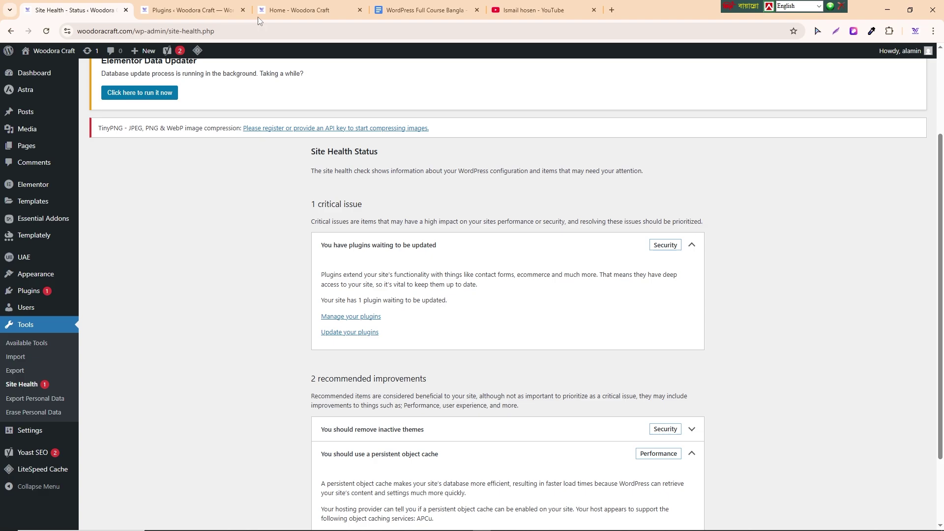
# Step: Review the installed plugins on the Plugins page and update Essential Addons for Elementor to version 6.1.15
pyautogui.click(214, 9)
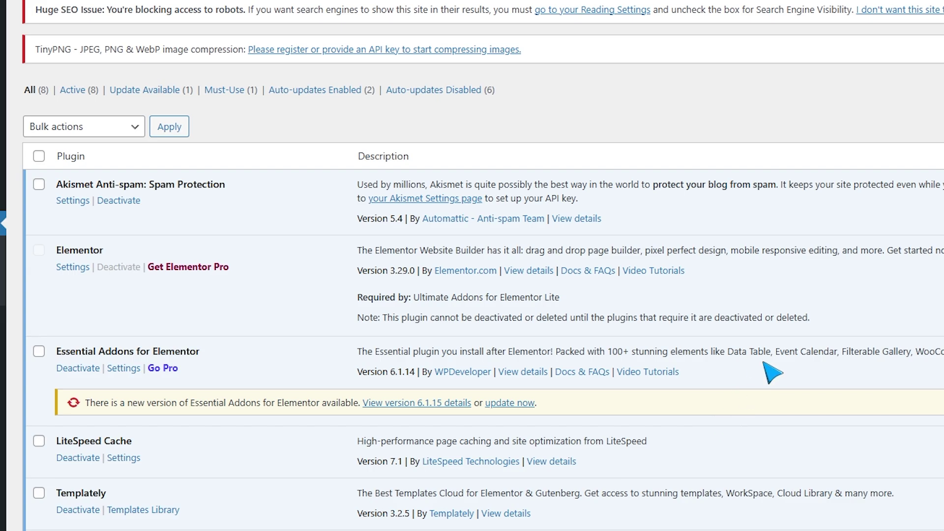
pyautogui.scroll(-5, 774, 310)
pyautogui.scroll(2, 780, 373)
pyautogui.scroll(4, 778, 375)
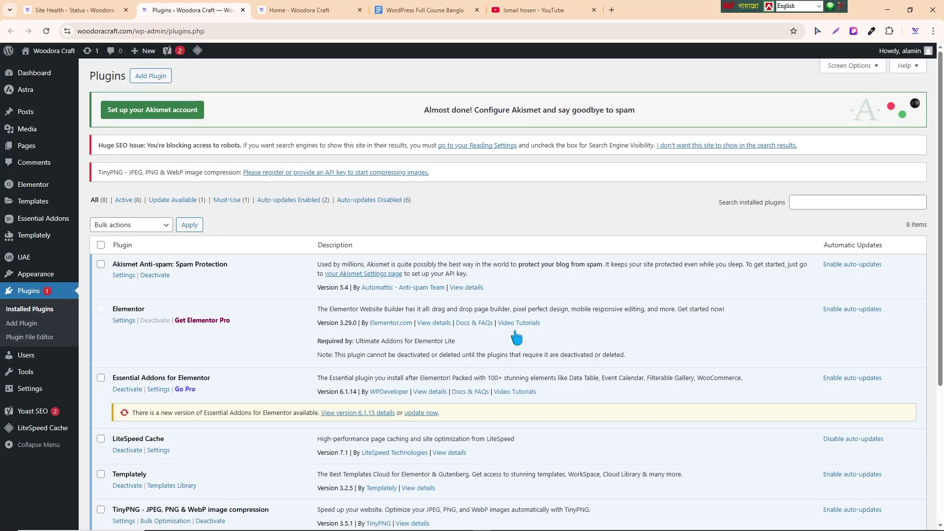
pyautogui.scroll(-1, 455, 421)
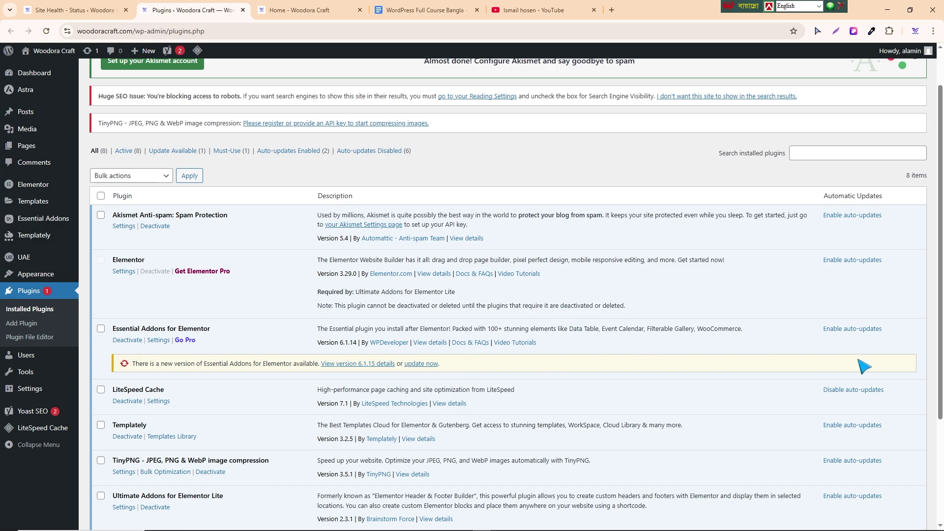
pyautogui.click(416, 365)
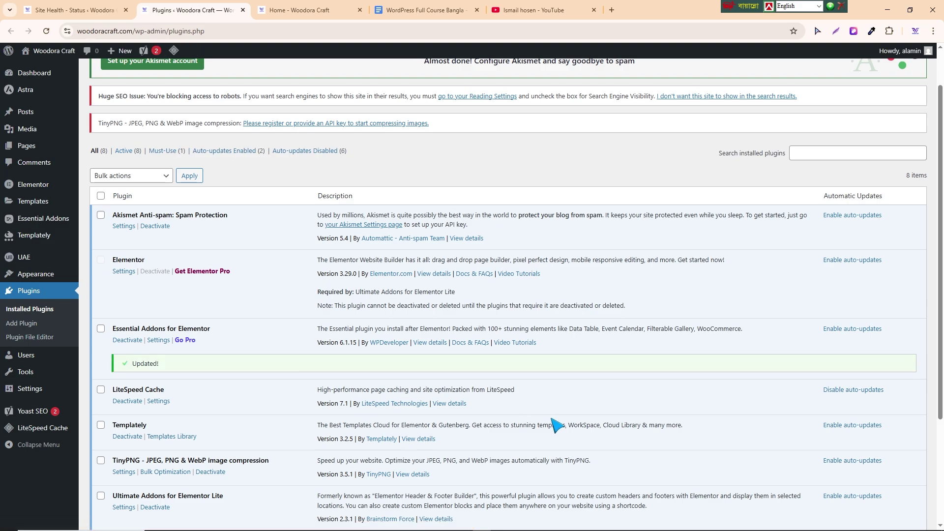
# Step: Look over the plugin list after the update and reload the Plugins page
pyautogui.scroll(-3, 516, 401)
pyautogui.scroll(1, 630, 437)
pyautogui.scroll(1, 629, 437)
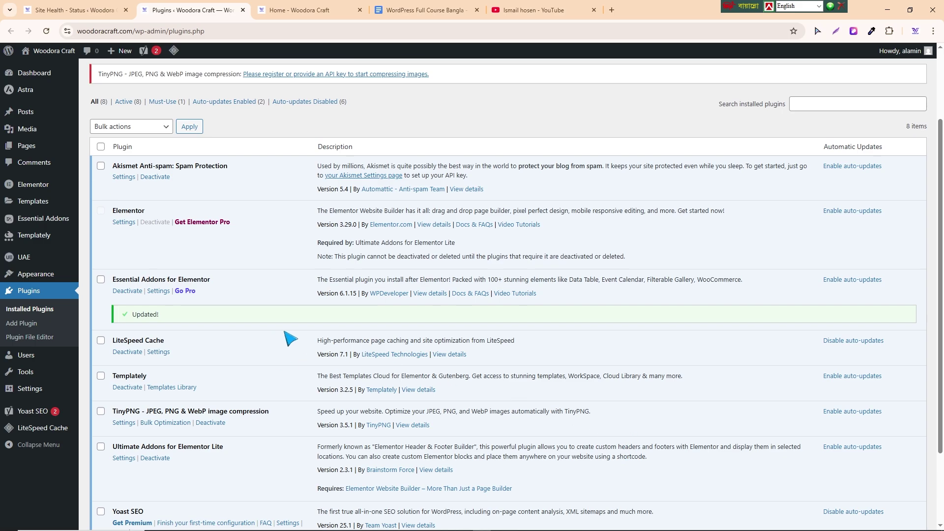
pyautogui.scroll(2, 205, 231)
pyautogui.click(46, 31)
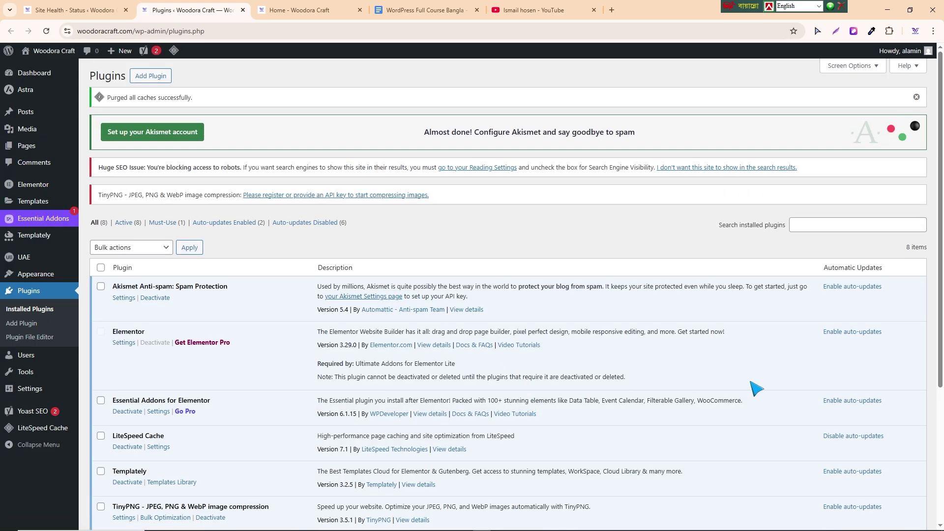
# Step: Enable auto-updates for the TinyPNG, Elementor and Akismet plugins, and disable them for LiteSpeed Cache
pyautogui.scroll(-4, 737, 393)
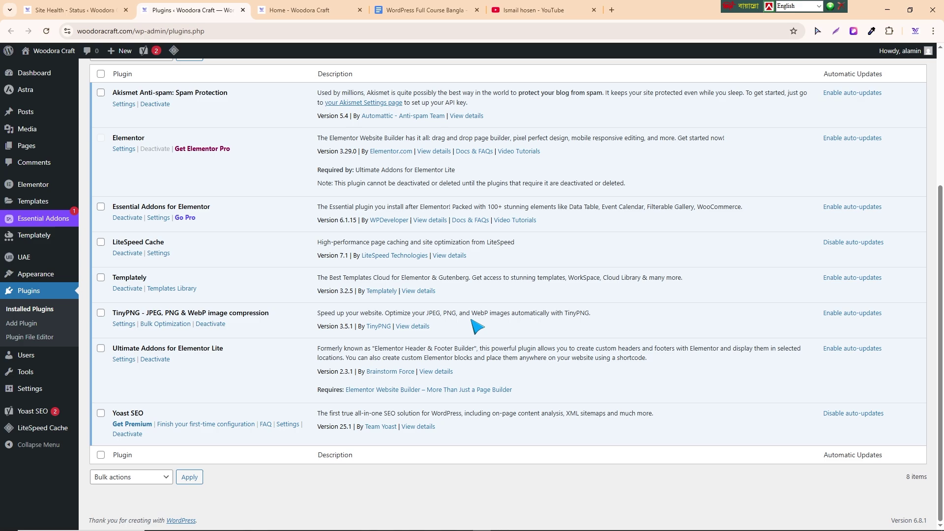
pyautogui.click(828, 314)
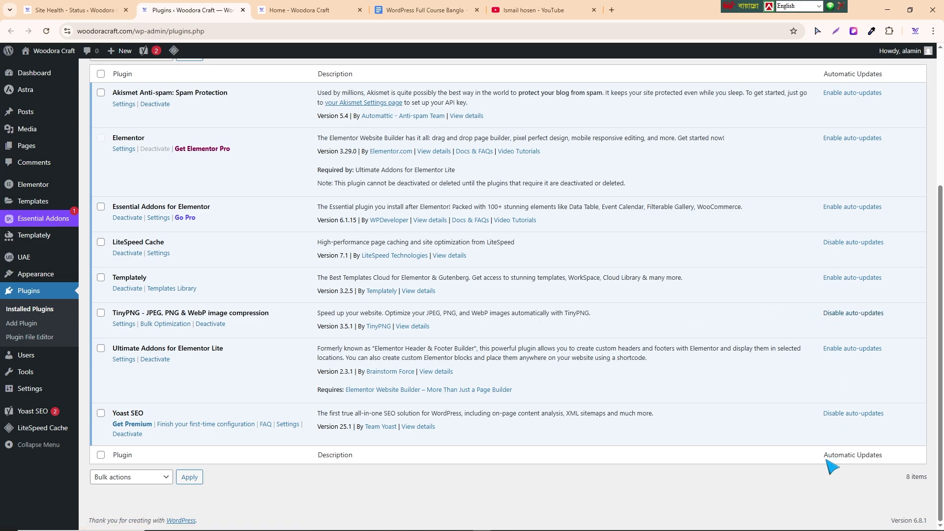
pyautogui.scroll(1, 568, 352)
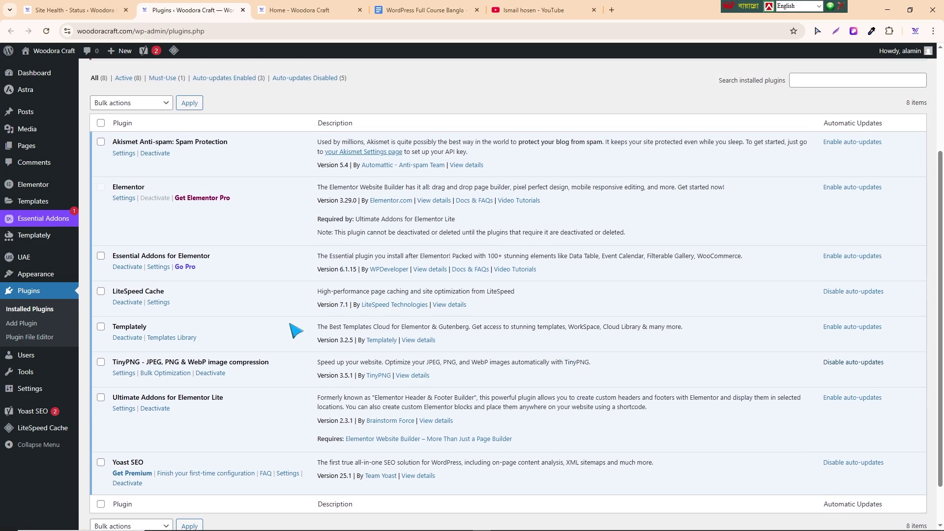
pyautogui.click(855, 293)
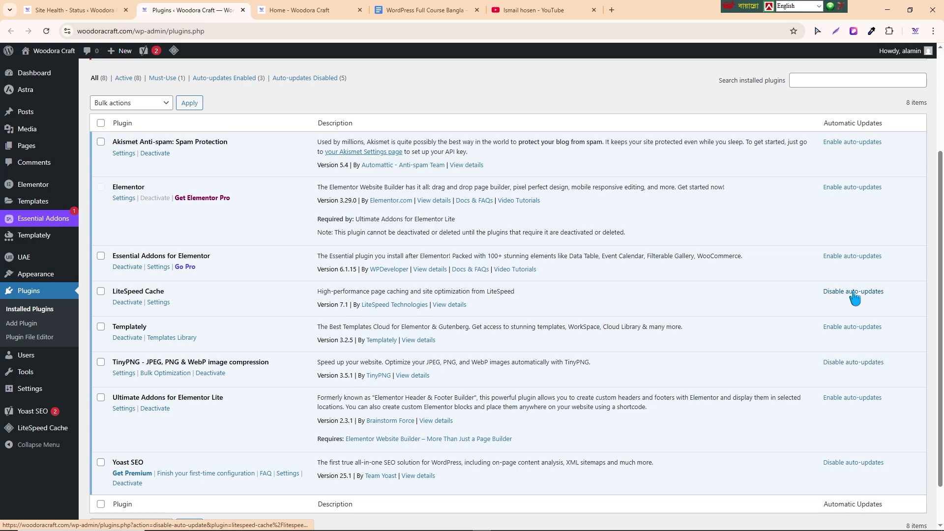
pyautogui.click(850, 189)
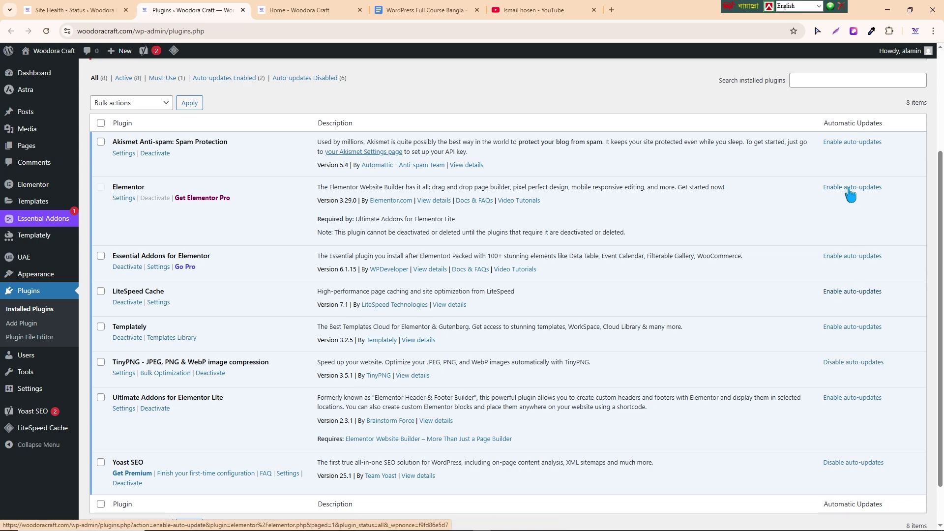
pyautogui.click(843, 144)
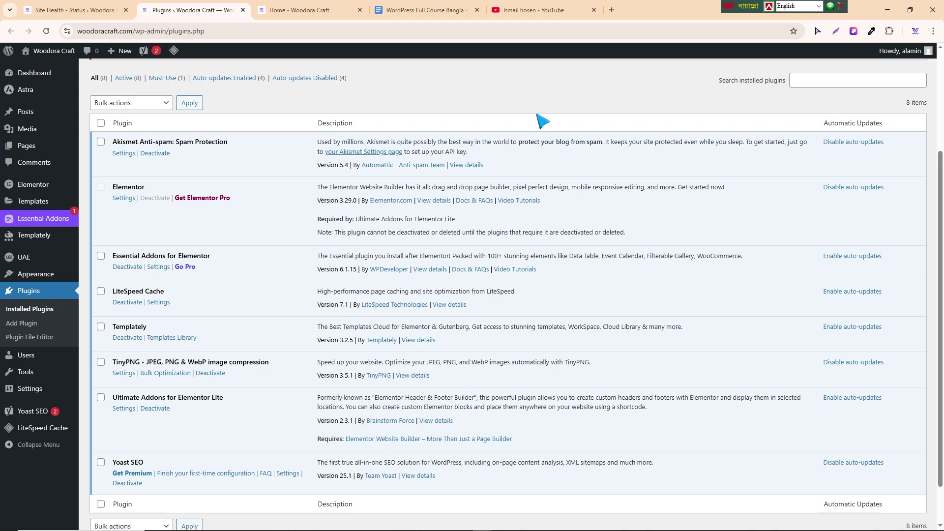
pyautogui.moveTo(408, 526)
pyautogui.scroll(3, 207, 251)
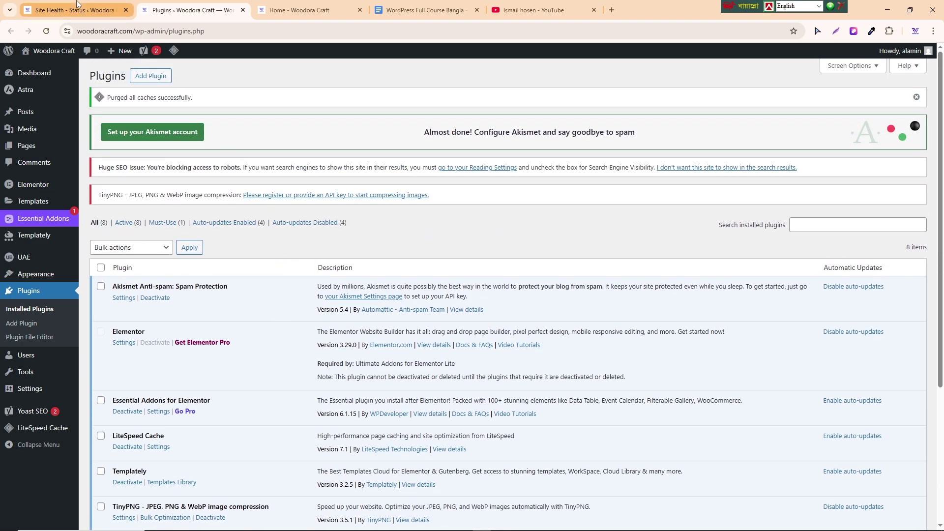
# Step: Return to Site Health, check the critical issue section and reload the page to refresh the site's status
pyautogui.click(77, 5)
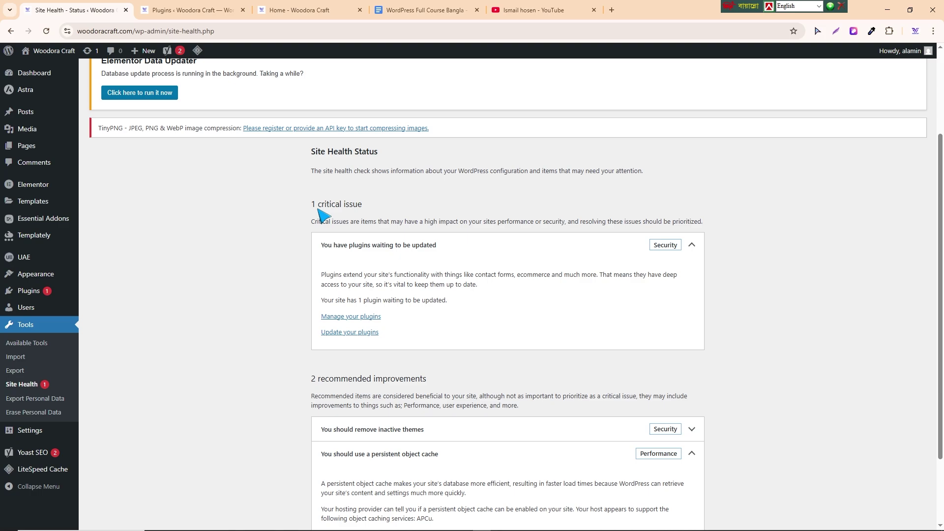
pyautogui.moveTo(312, 204); pyautogui.dragTo(371, 204)
pyautogui.click(392, 202)
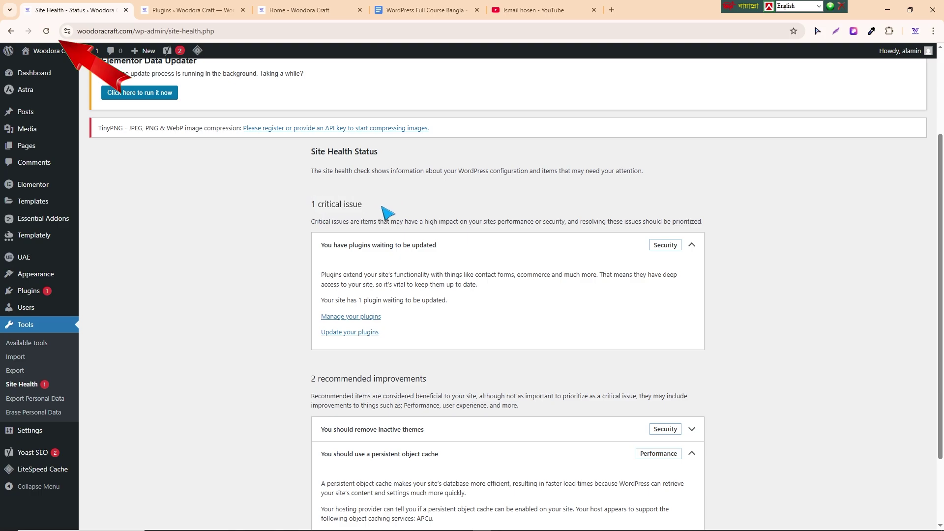
pyautogui.click(46, 31)
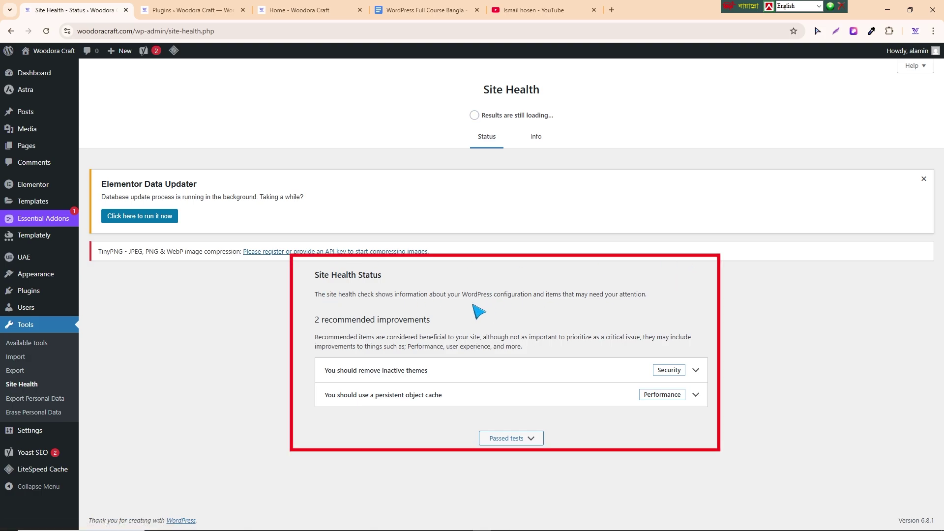
pyautogui.moveTo(481, 90); pyautogui.dragTo(555, 91)
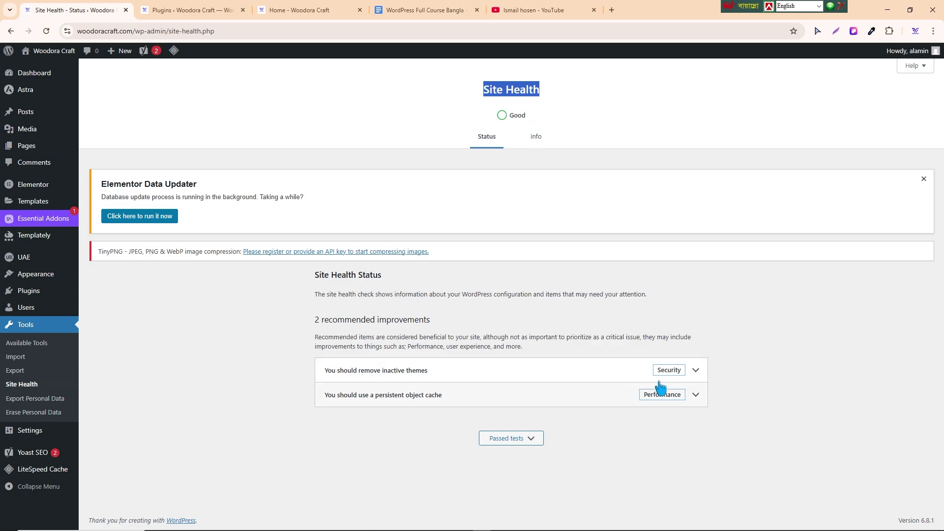
# Step: Expand the recommendation to remove inactive themes and read its notes on the installed, inactive, default and active themes
pyautogui.click(697, 372)
pyautogui.scroll(-1, 541, 375)
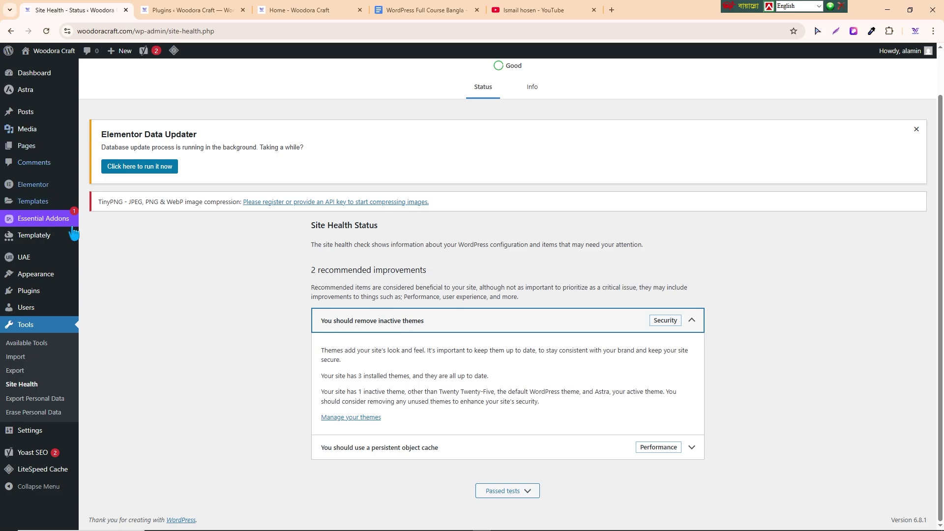
pyautogui.moveTo(29, 100)
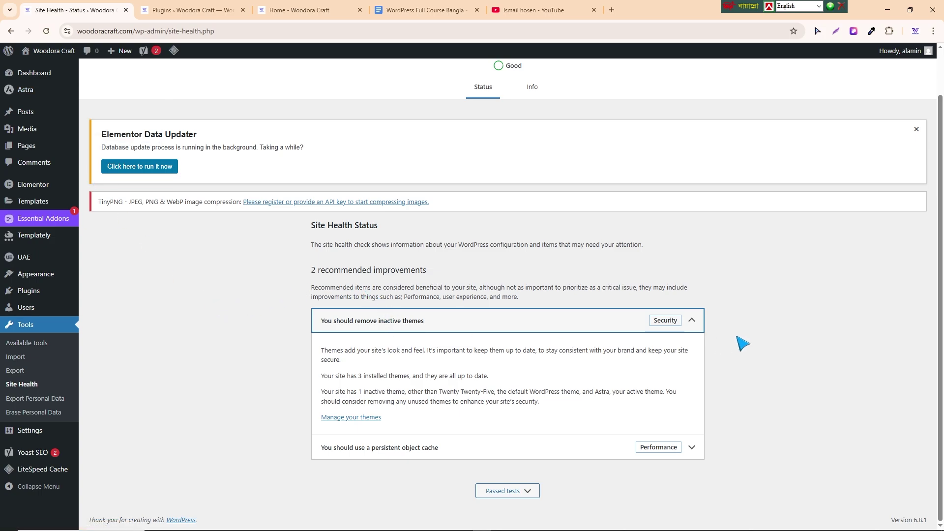
pyautogui.click(808, 345)
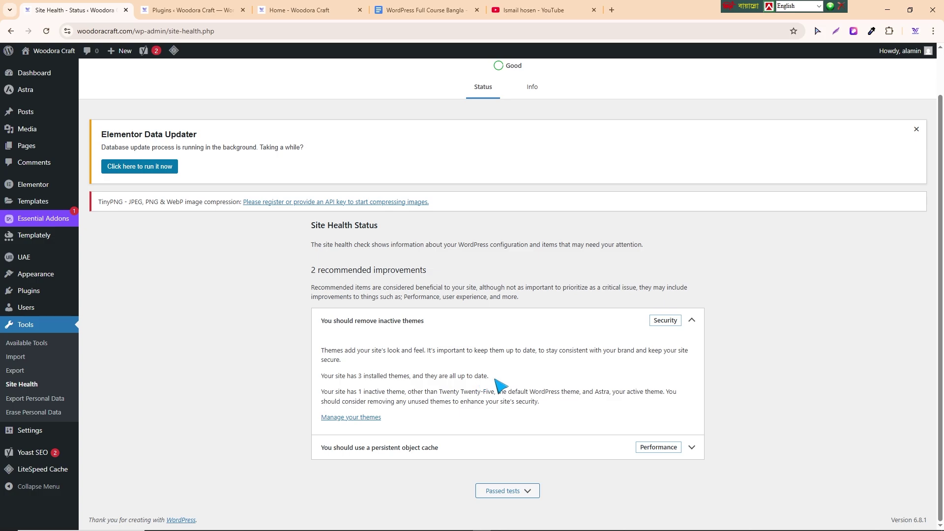
pyautogui.moveTo(490, 377); pyautogui.dragTo(319, 377)
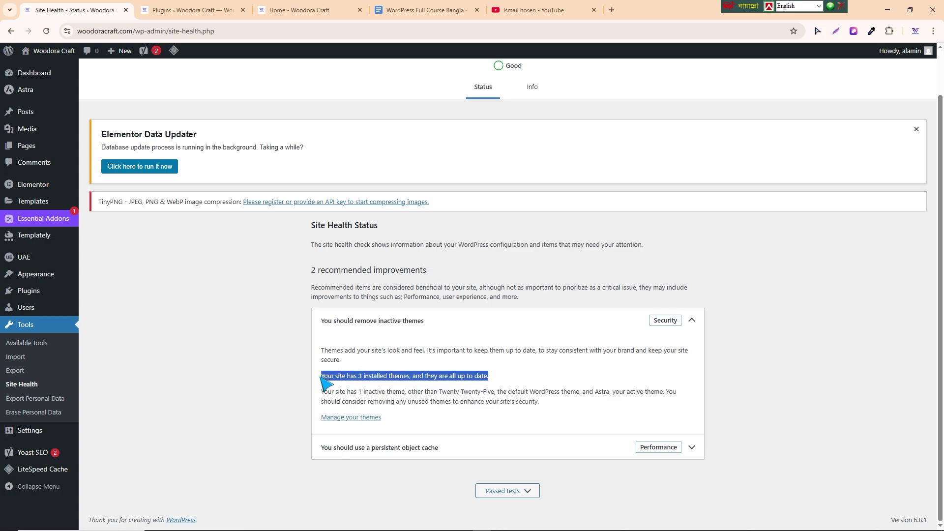
pyautogui.click(322, 379)
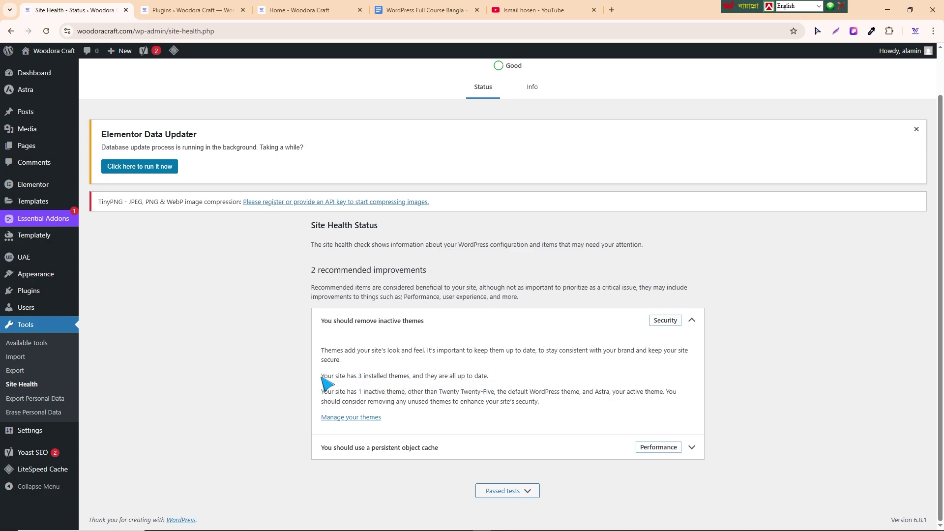
pyautogui.moveTo(355, 392); pyautogui.dragTo(392, 397)
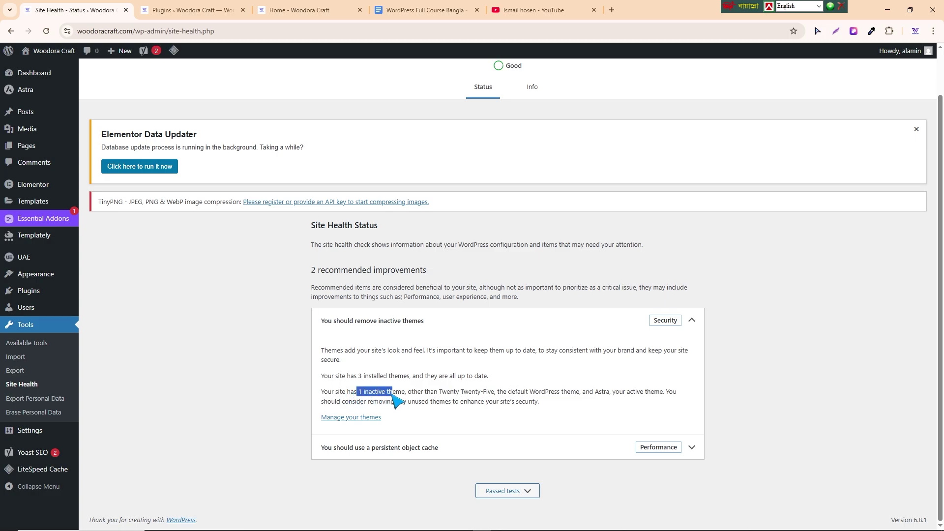
pyautogui.click(477, 397)
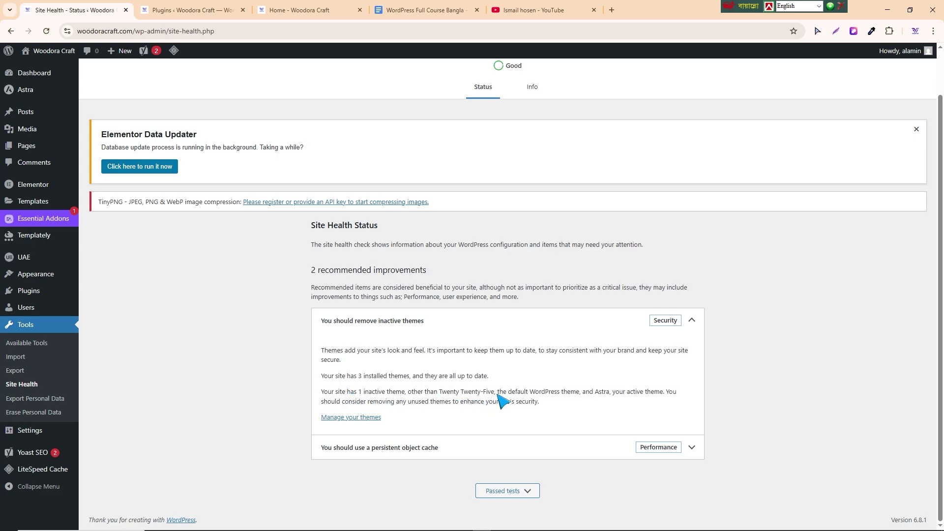
pyautogui.moveTo(497, 395); pyautogui.dragTo(444, 396)
pyautogui.click(560, 401)
pyautogui.moveTo(613, 393); pyautogui.dragTo(661, 402)
pyautogui.click(612, 404)
# Step: Open the Themes page in a new browser tab, close the Plugins tab and view the installed themes
pyautogui.moveTo(30, 274)
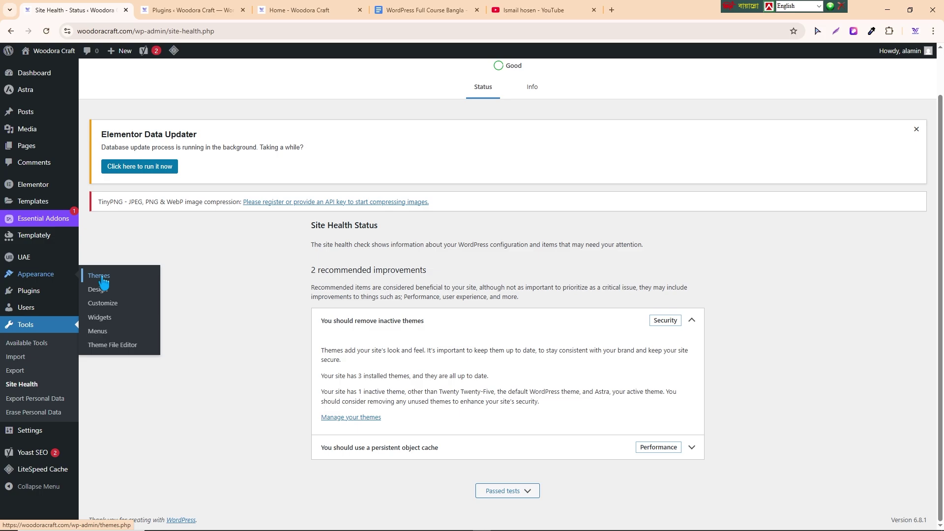
pyautogui.middleClick(102, 281)
pyautogui.middleClick(199, 10)
pyautogui.click(199, 5)
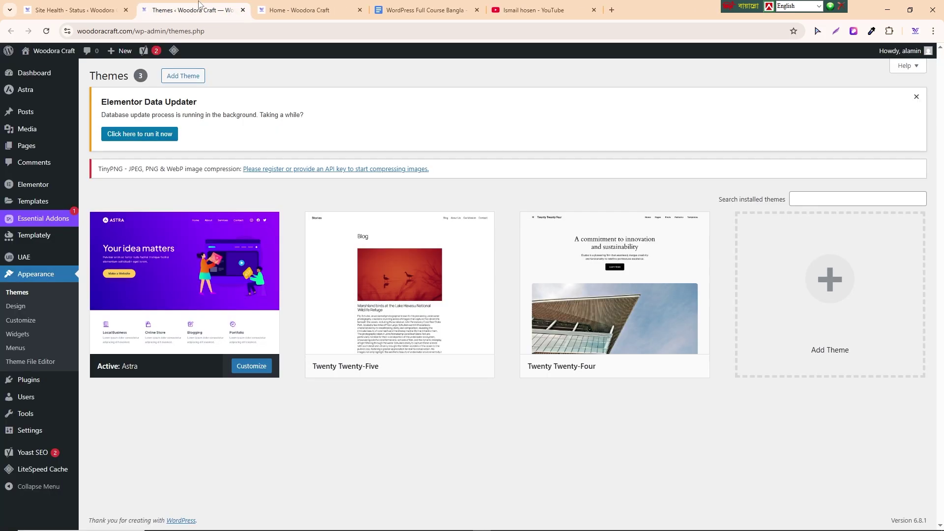
pyautogui.moveTo(657, 323)
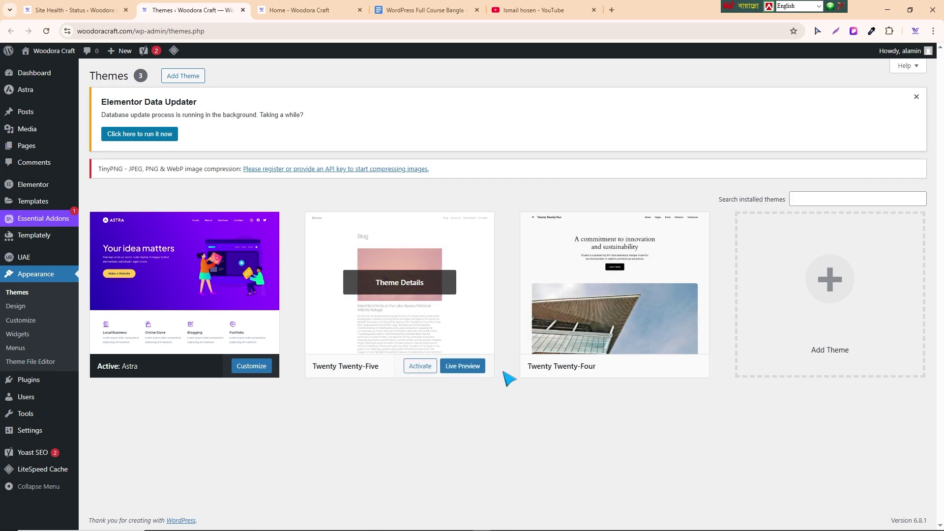
# Step: Recheck the inactive theme note in Site Health and return to the Themes page
pyautogui.hotkey('ctrl', 'shift', 'Tab')
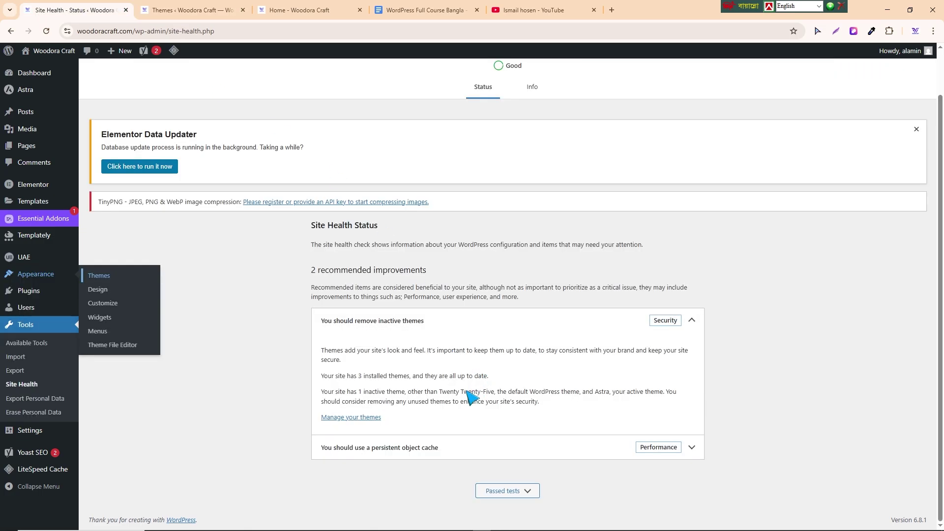
pyautogui.moveTo(364, 393)
pyautogui.mouseDown()
pyautogui.moveTo(575, 467)
pyautogui.moveTo(531, 435)
pyautogui.mouseUp()
pyautogui.hotkey('ctrl', 'Tab')
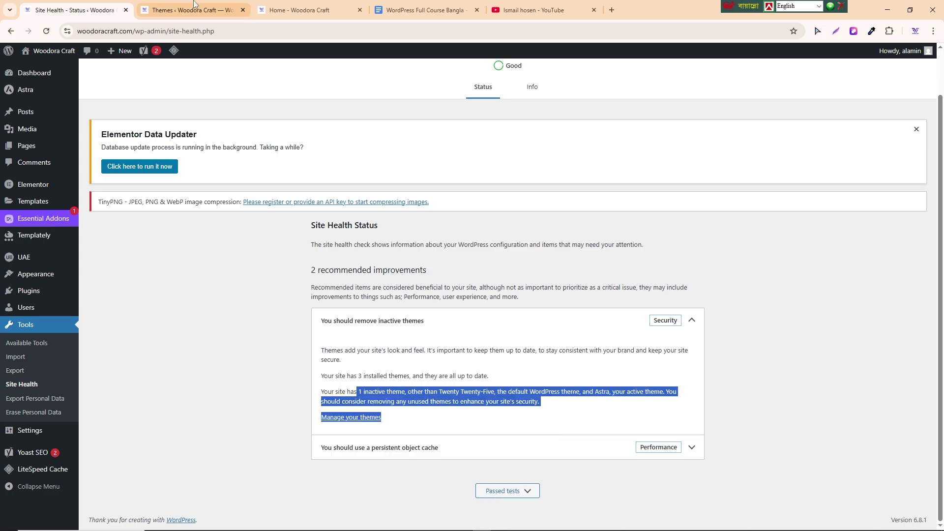
# Step: Enable auto-updates for the Twenty Twenty-Five and Twenty Twenty-Four themes from their theme details
pyautogui.click(397, 304)
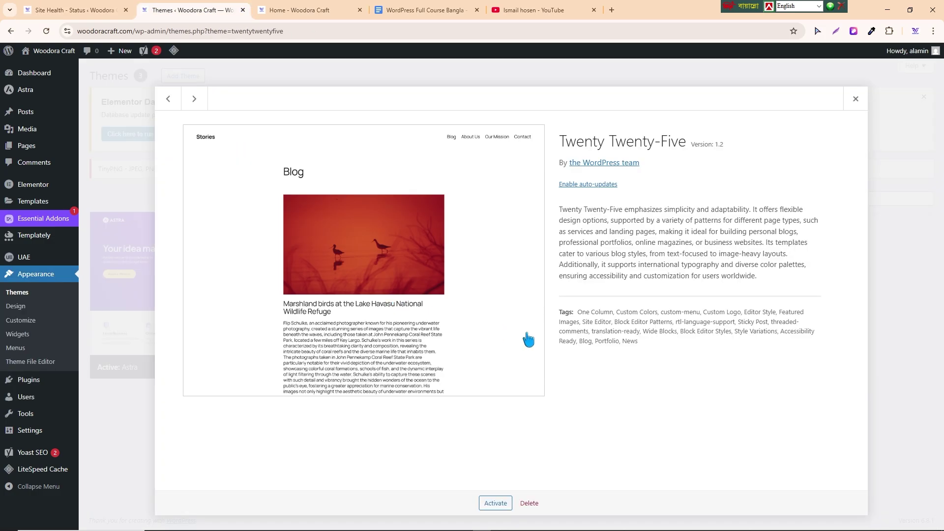
pyautogui.click(593, 185)
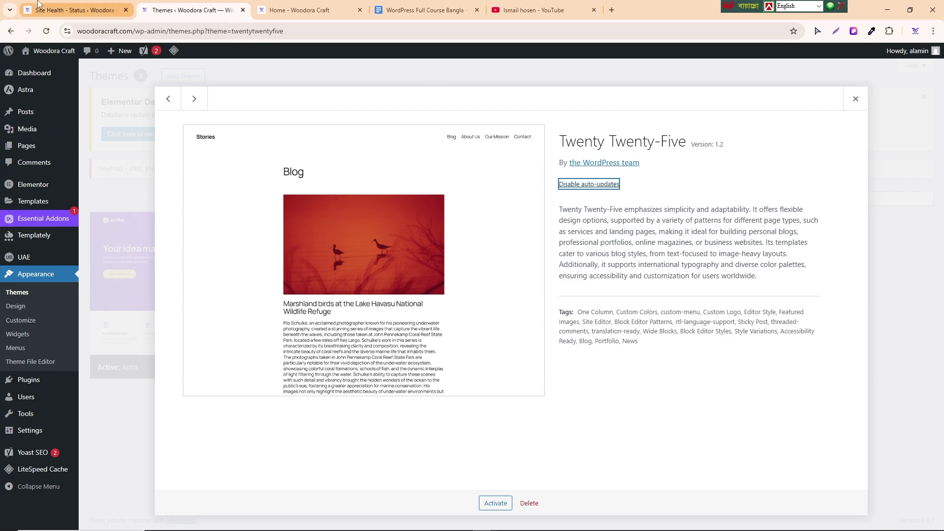
pyautogui.hotkey('ctrl', 'shift', 'Tab')
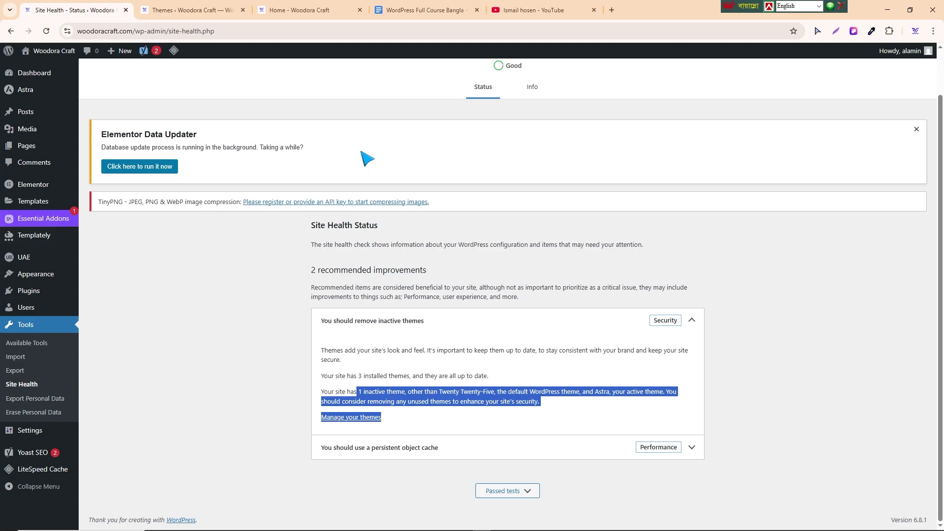
pyautogui.click(175, 9)
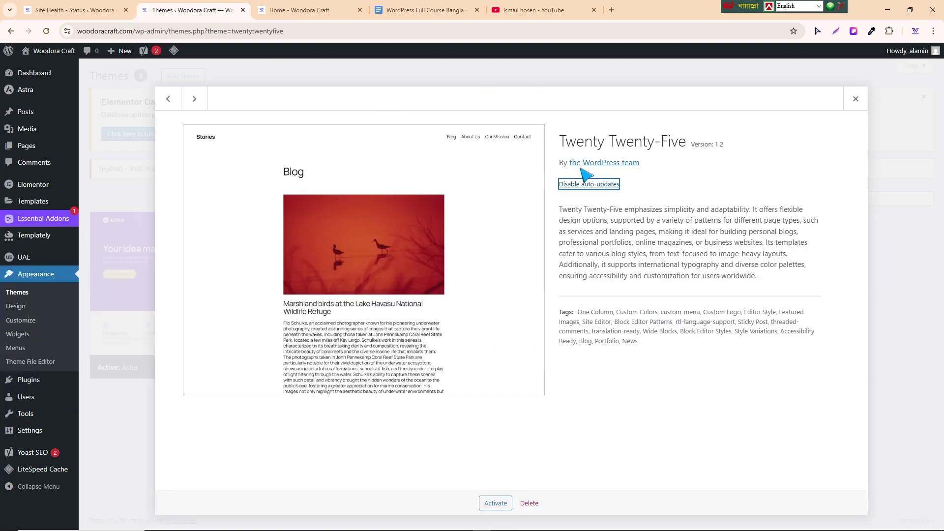
pyautogui.click(855, 98)
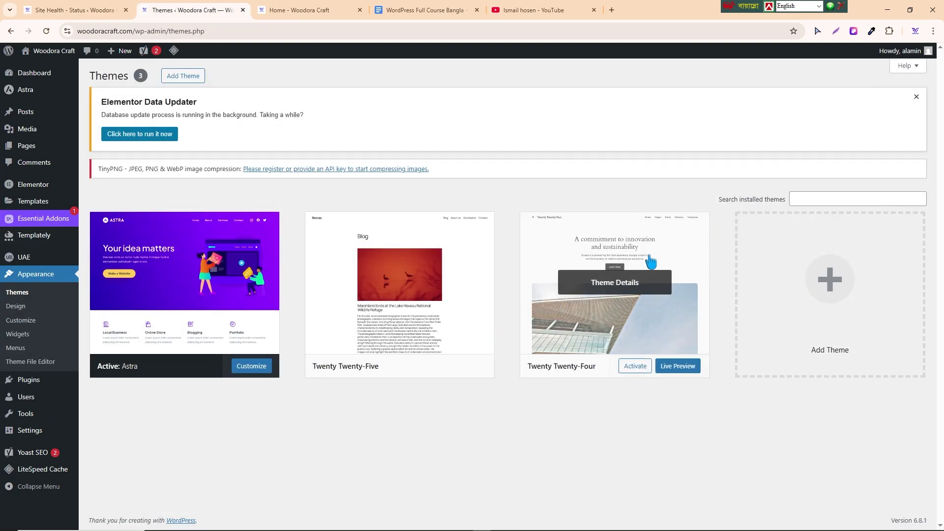
pyautogui.click(618, 261)
pyautogui.click(576, 185)
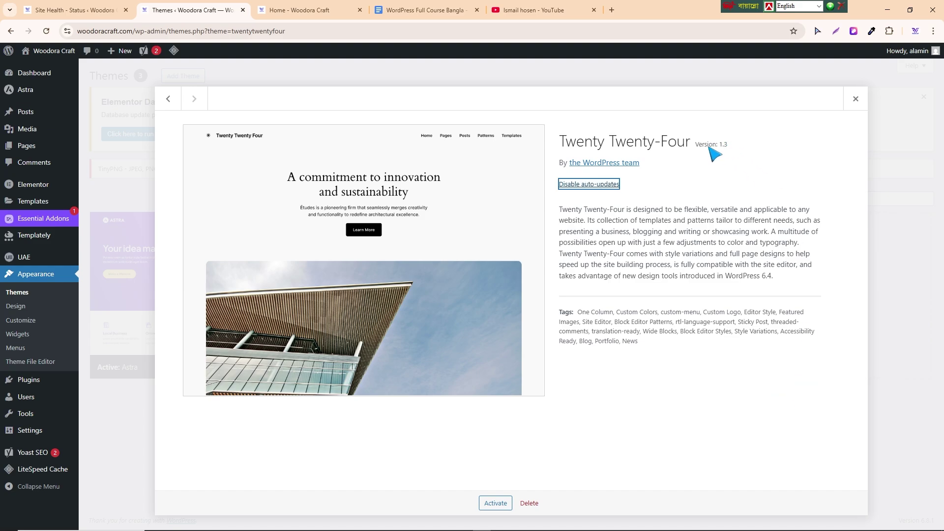
# Step: Close the theme details, reload the Site Health status and reread the recommendation to remove inactive themes
pyautogui.click(857, 100)
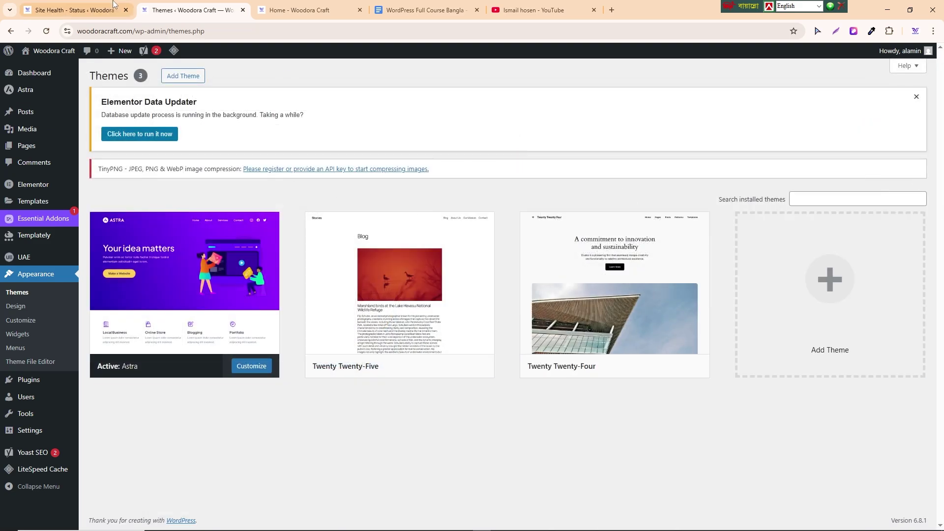
pyautogui.click(49, 4)
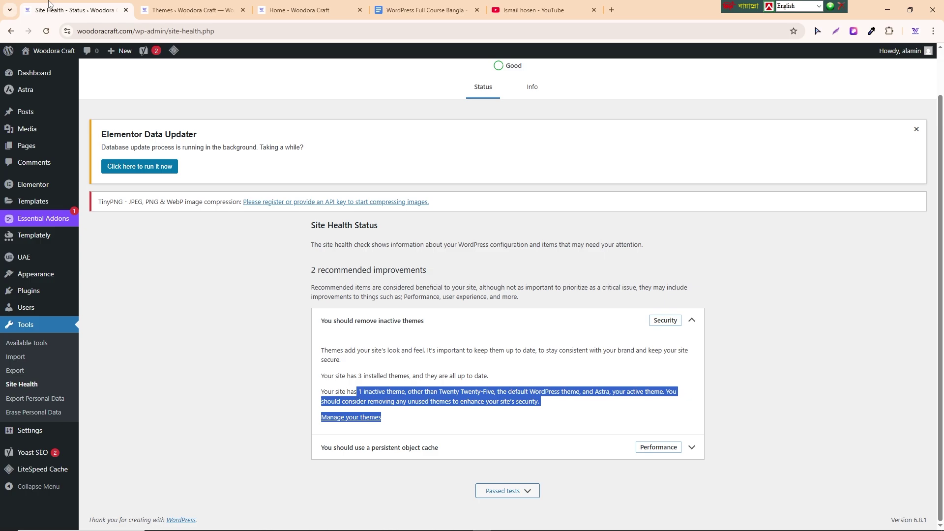
pyautogui.click(47, 32)
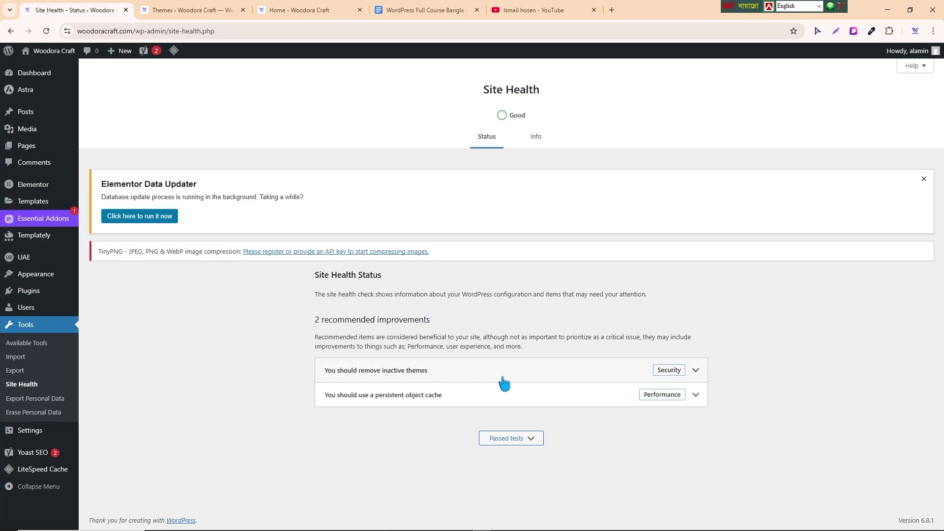
pyautogui.click(696, 372)
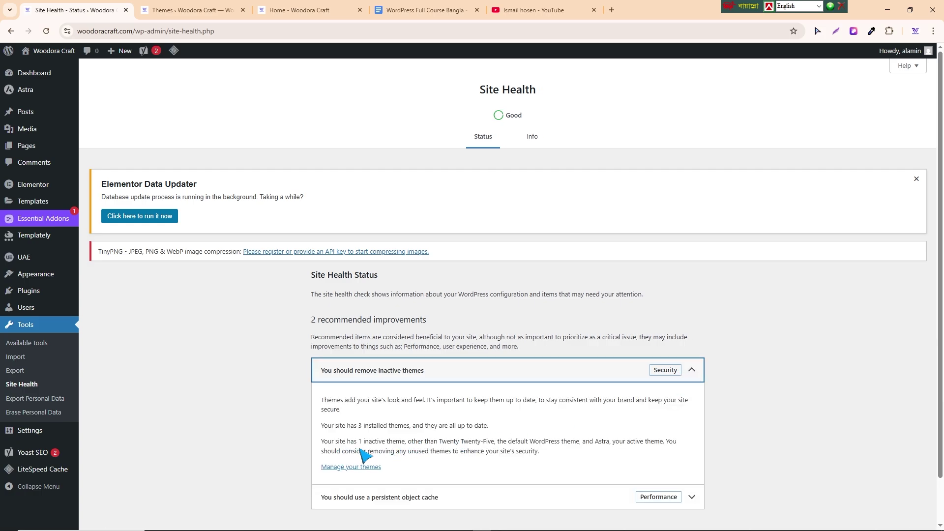
pyautogui.click(401, 443)
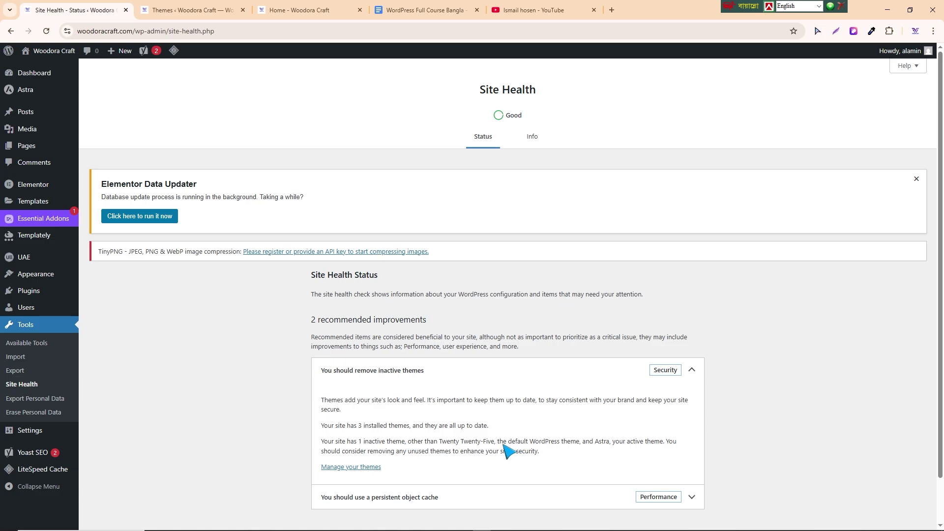
# Step: Delete the Twenty Twenty-Five theme from its theme details on the Themes page and confirm the deletion
pyautogui.hotkey('ctrl', 'Tab')
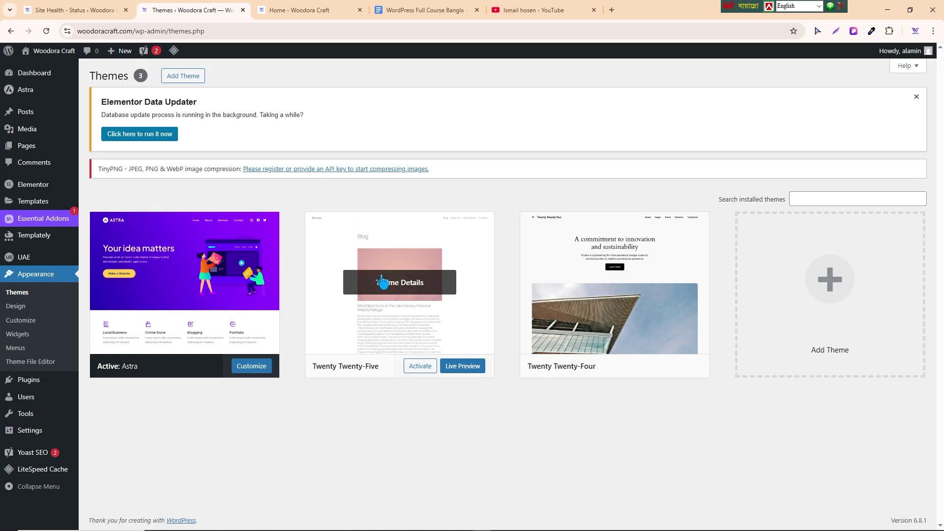
pyautogui.click(417, 329)
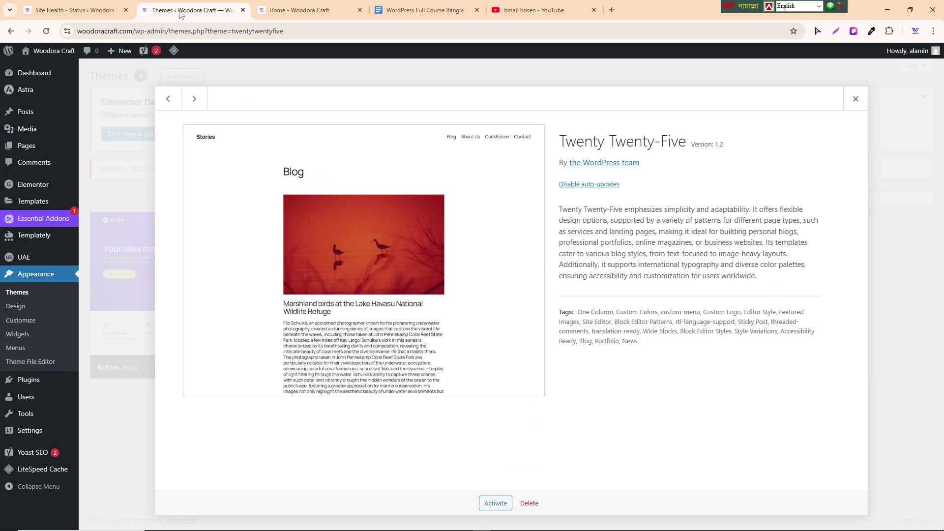
pyautogui.click(528, 503)
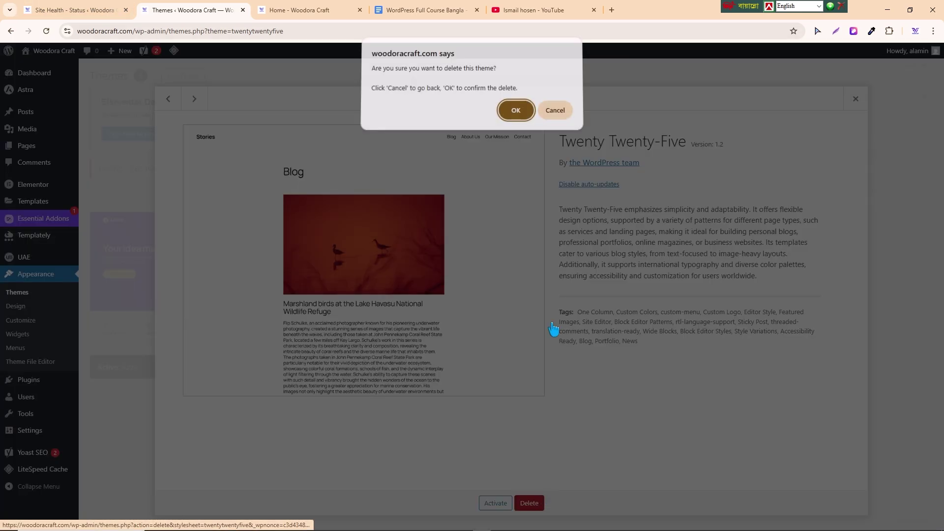
pyautogui.click(515, 114)
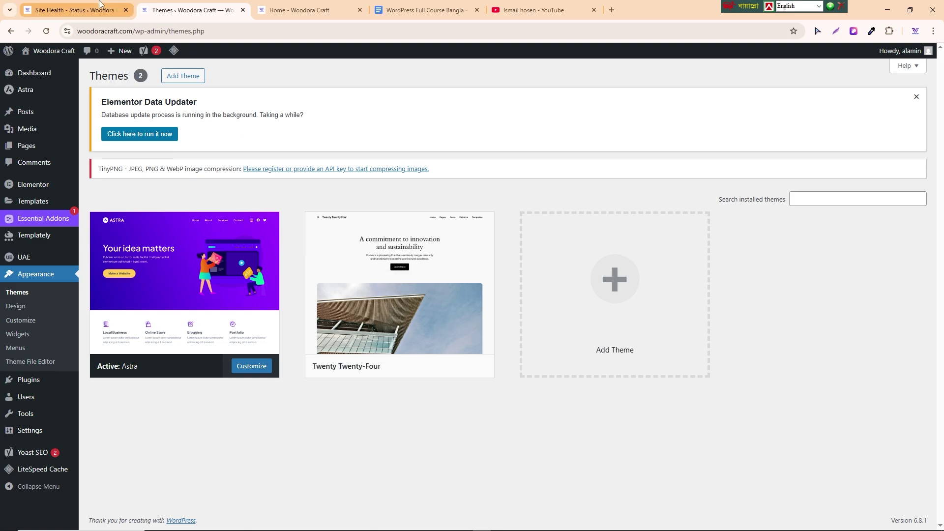
# Step: Reload the Site Health status and expand the recommendation to use a persistent object cache
pyautogui.click(98, 9)
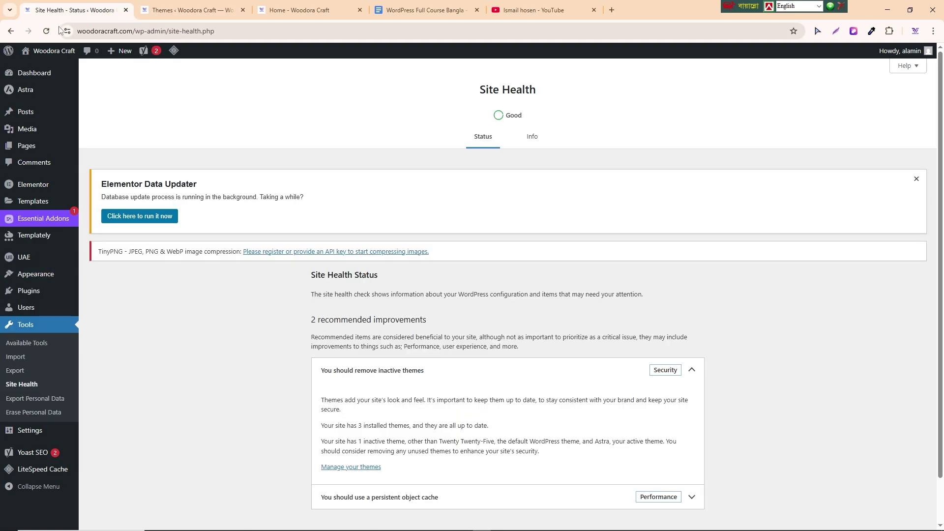
pyautogui.click(46, 31)
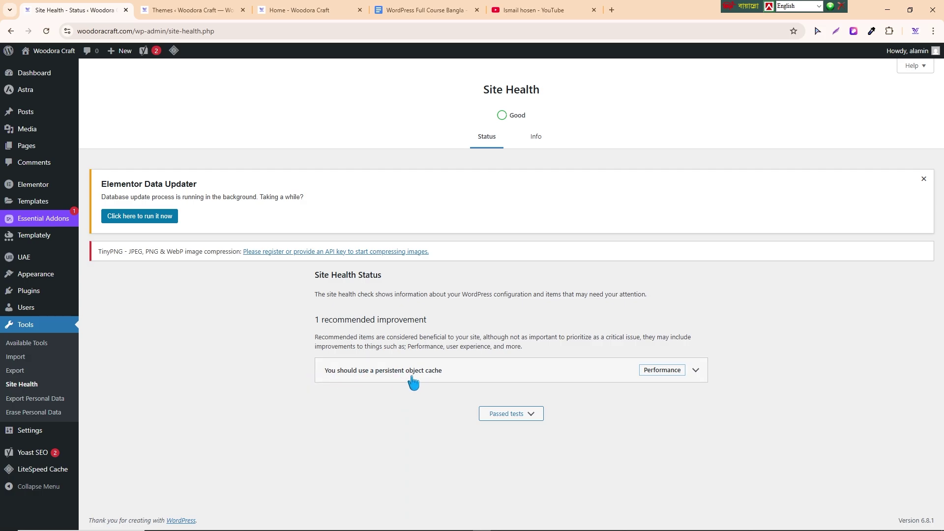
pyautogui.click(695, 373)
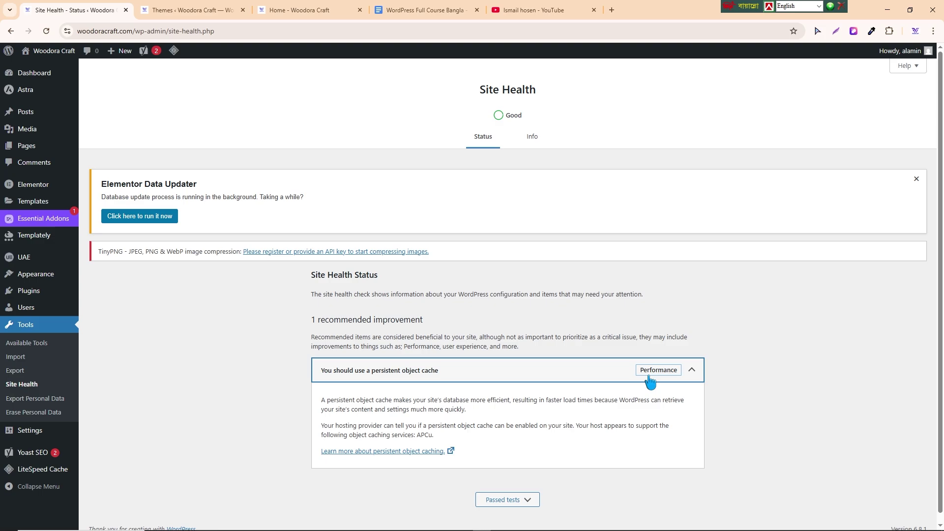
pyautogui.click(119, 331)
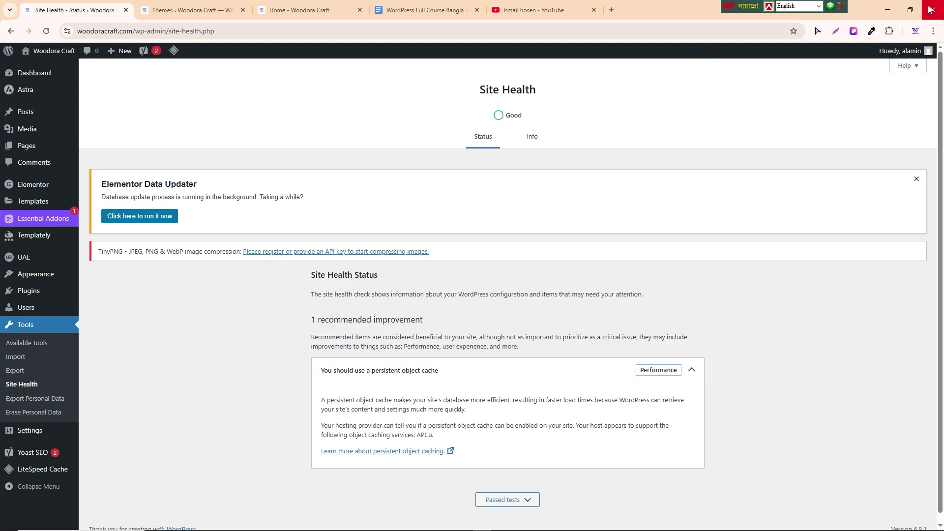
# Step: Capture and copy a Lightshot screenshot of the persistent object cache recommendation in Site Health
pyautogui.click(836, 32)
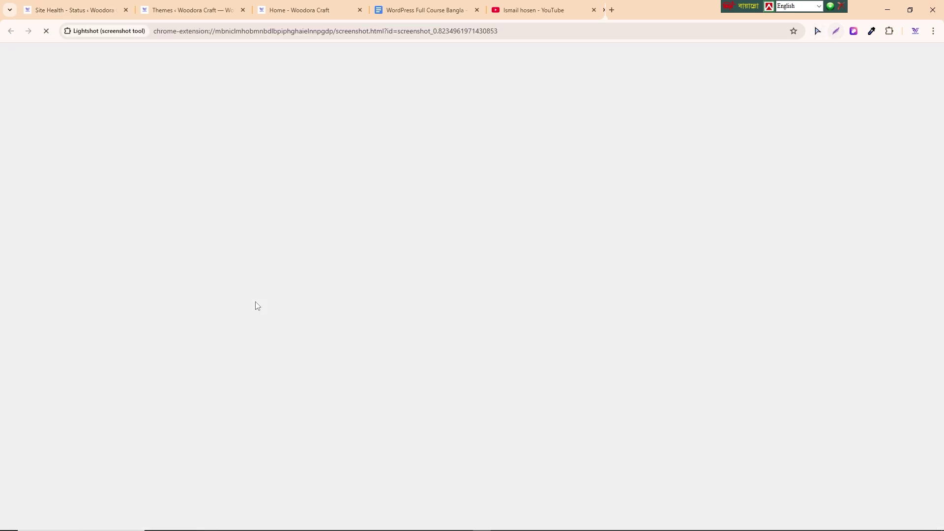
pyautogui.moveTo(297, 307); pyautogui.dragTo(736, 475)
pyautogui.click(699, 485)
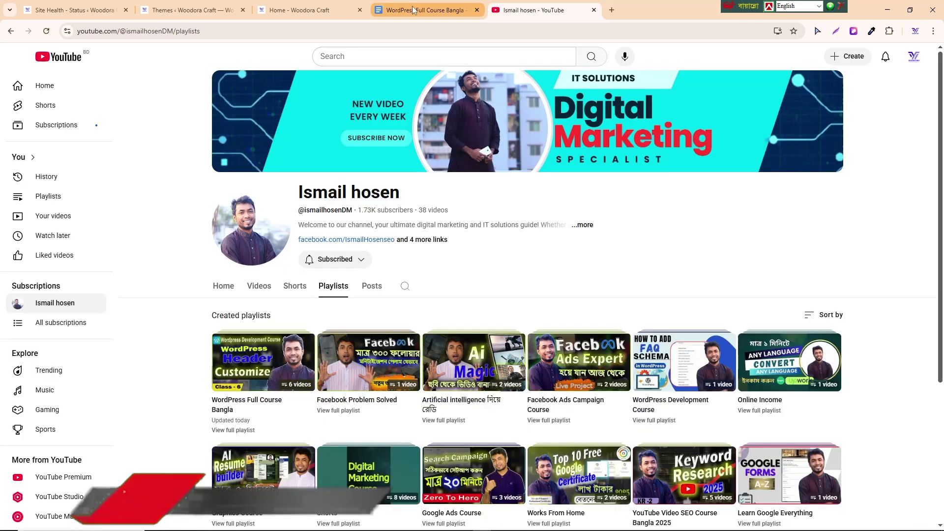
# Step: Switch to ChatGPT, paste the screenshot and send it with the prompt "এখানে কি বলেছে ও তার সামাধান দাও"
pyautogui.click(391, 475)
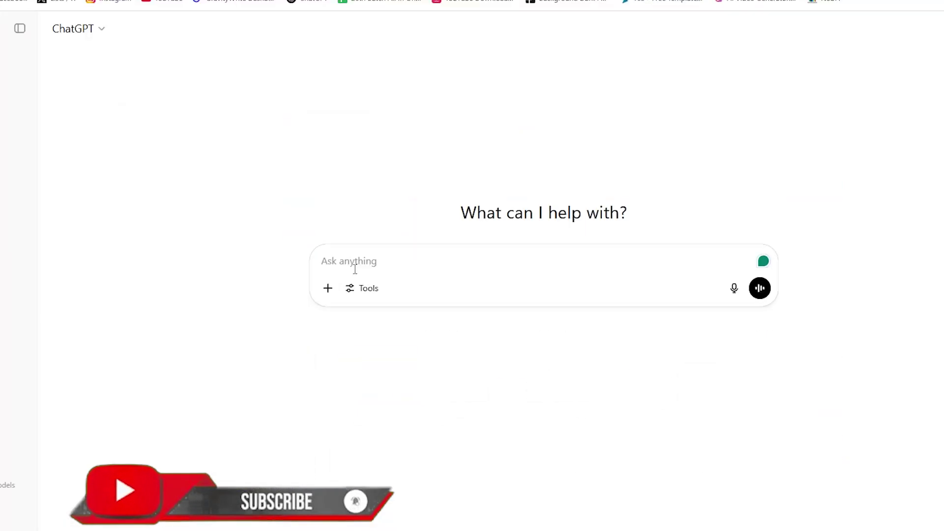
pyautogui.hotkey('ctrl', 'v')
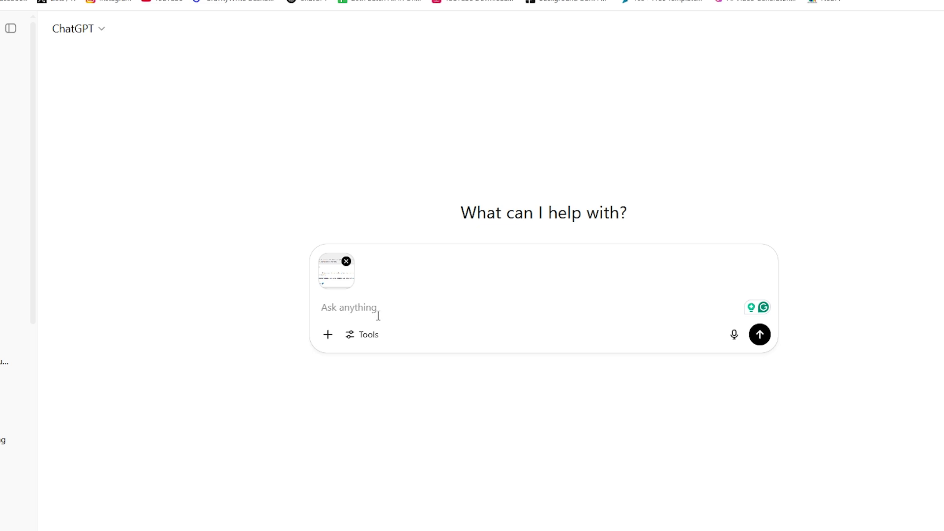
pyautogui.write('েএখা')
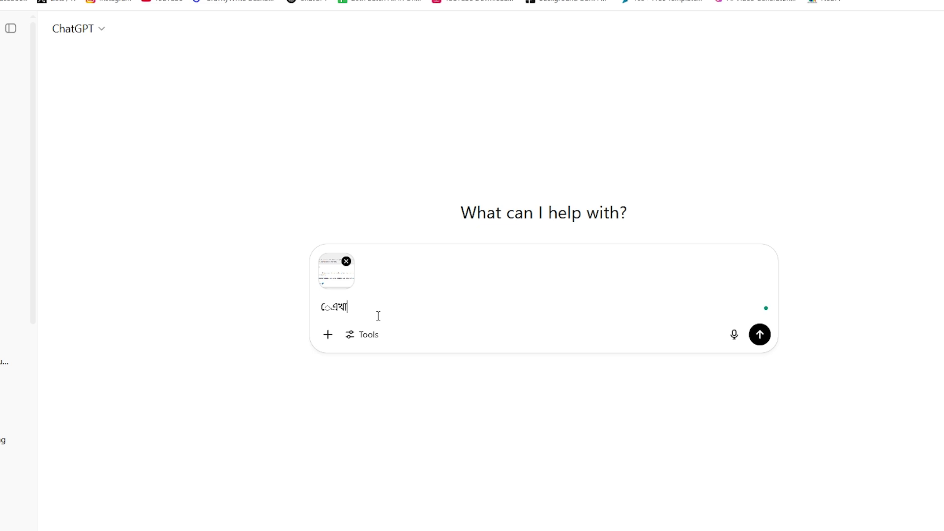
pyautogui.press('BackSpace')
pyautogui.write('্ ও তার সামাধান দাও')
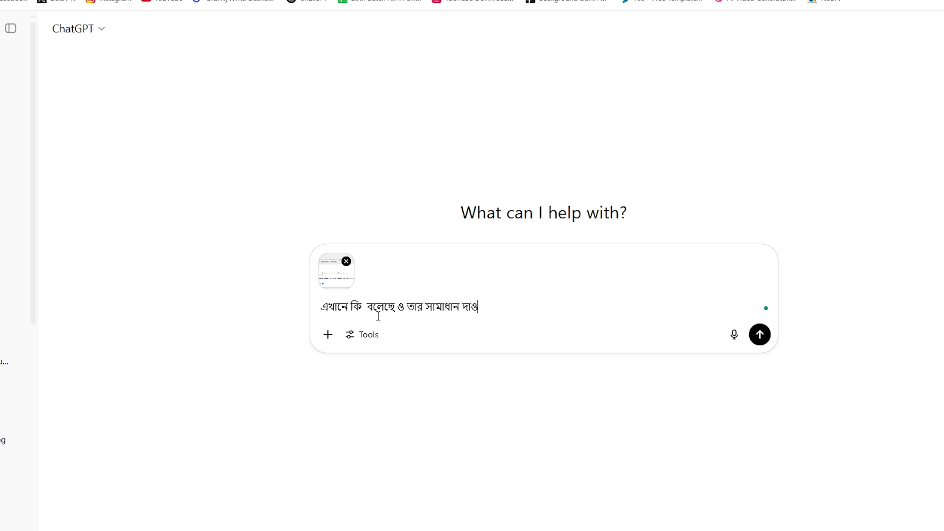
pyautogui.press('Return')
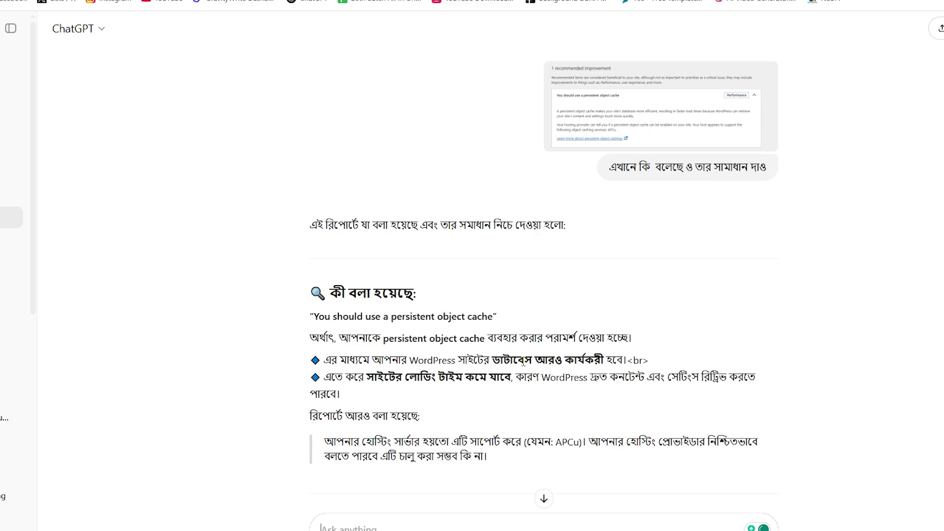
# Step: Read through ChatGPT's persistent object cache solution and copy the plugin name "Redis Object Cache" from its installation steps
pyautogui.scroll(-5, 620, 367)
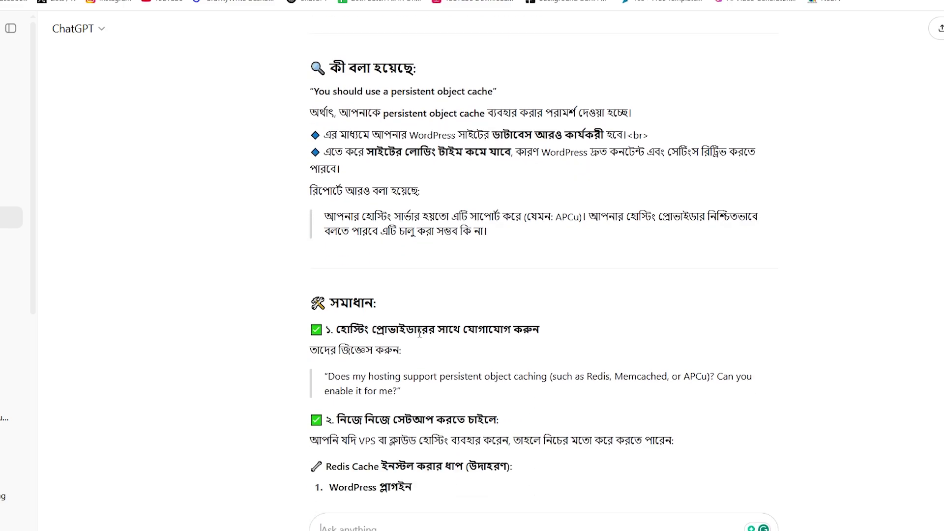
pyautogui.scroll(-2, 549, 340)
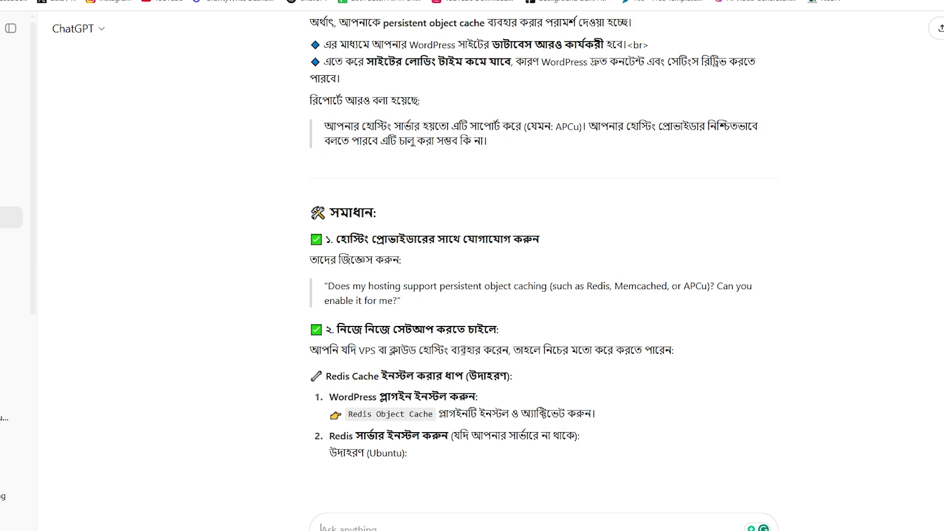
pyautogui.scroll(-3, 458, 356)
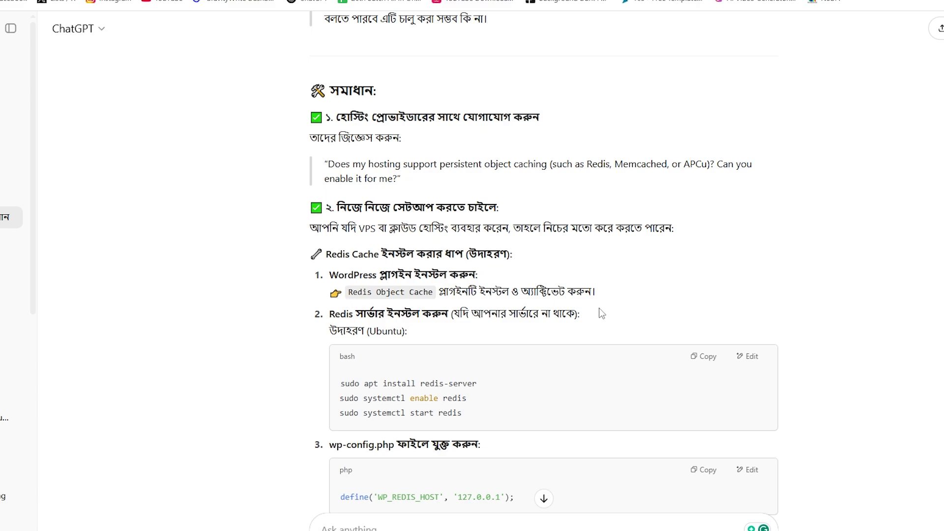
pyautogui.scroll(-5, 458, 305)
pyautogui.scroll(-1, 457, 304)
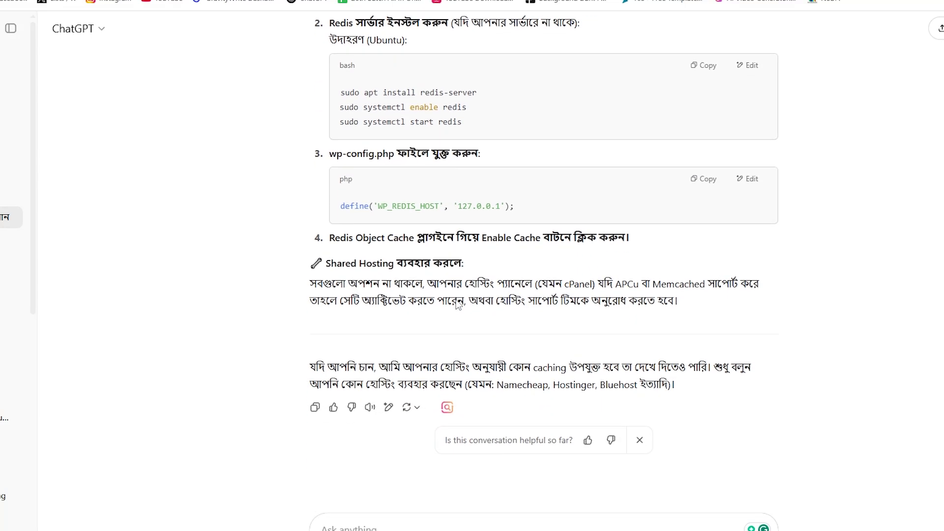
pyautogui.scroll(5, 675, 259)
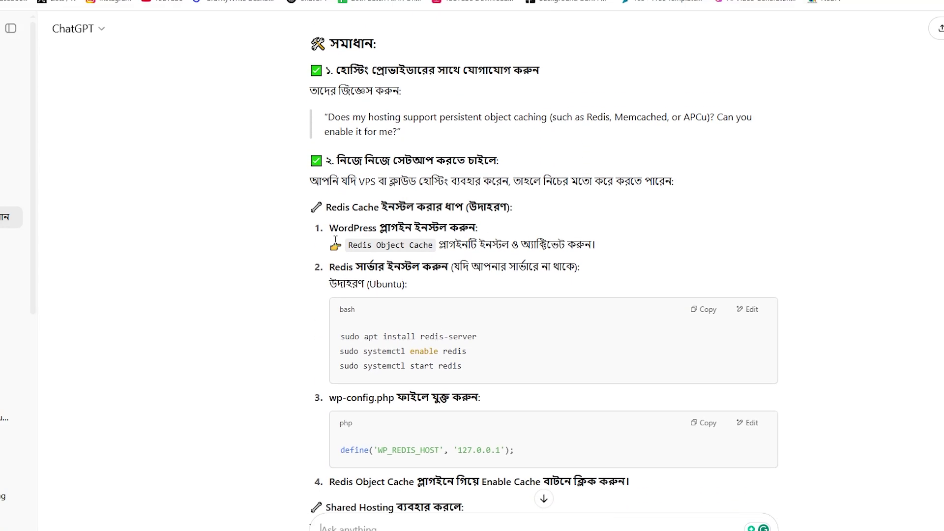
pyautogui.moveTo(349, 245); pyautogui.dragTo(439, 243)
pyautogui.hotkey('ctrl', 'c')
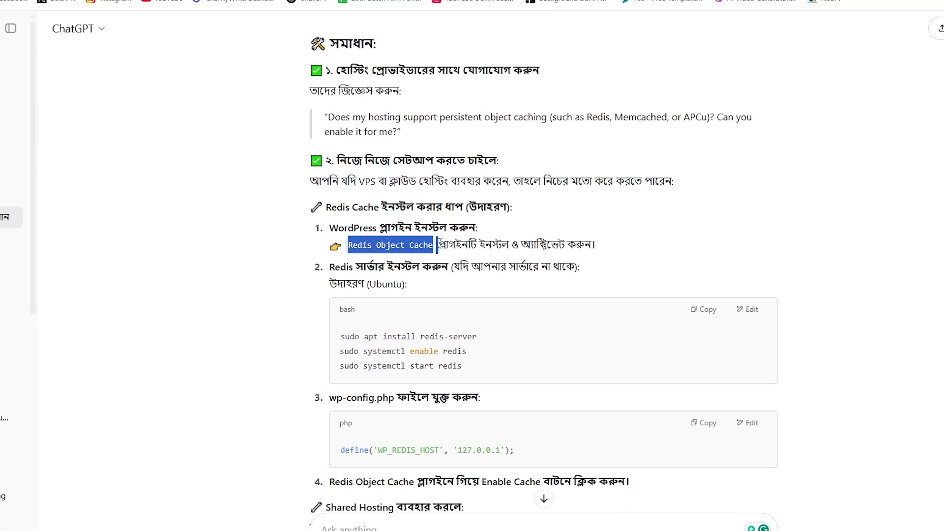
pyautogui.rightClick(429, 250)
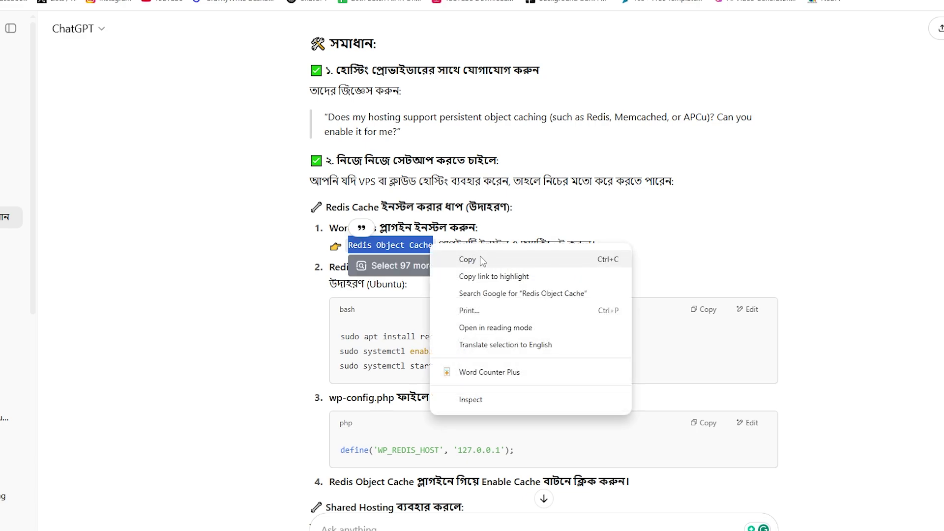
pyautogui.press('Escape')
pyautogui.scroll(-5, 509, 261)
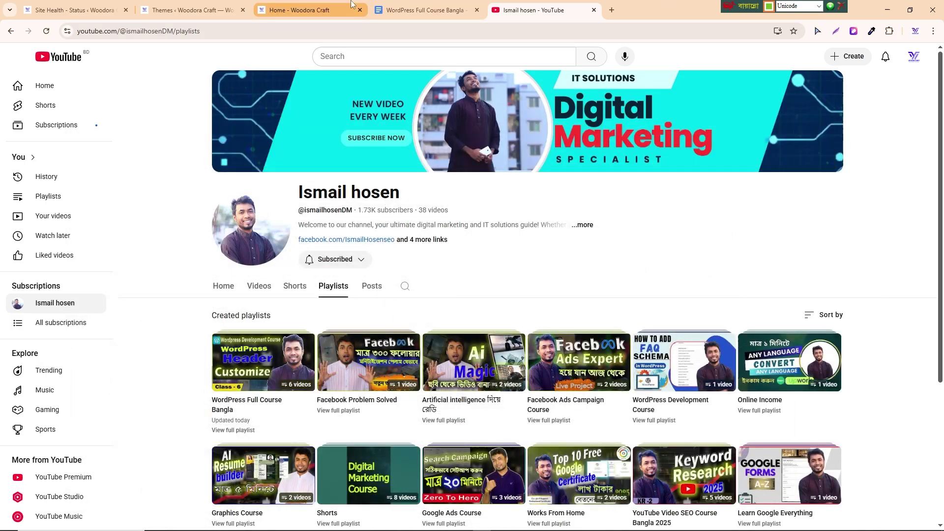
# Step: Return to the WordPress Site Health page and open the list of installed plugins to look through it
pyautogui.click(74, 10)
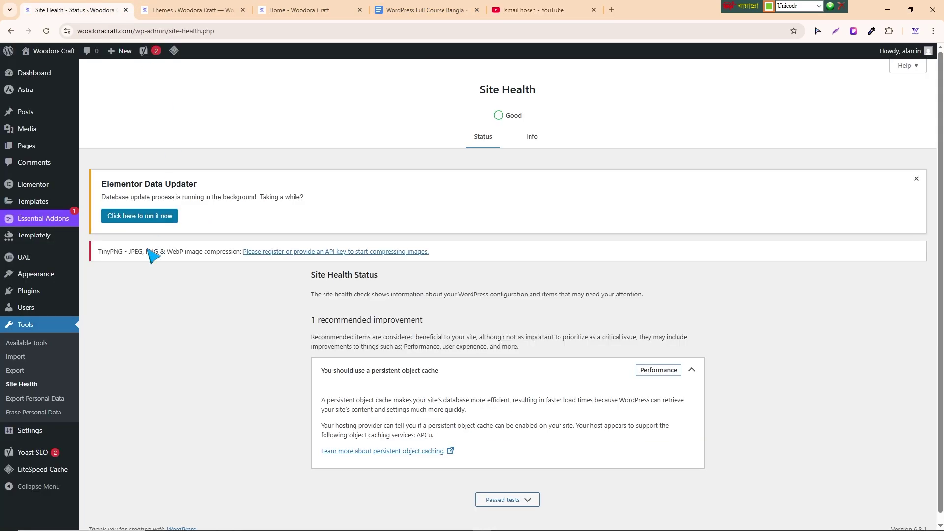
pyautogui.moveTo(51, 263)
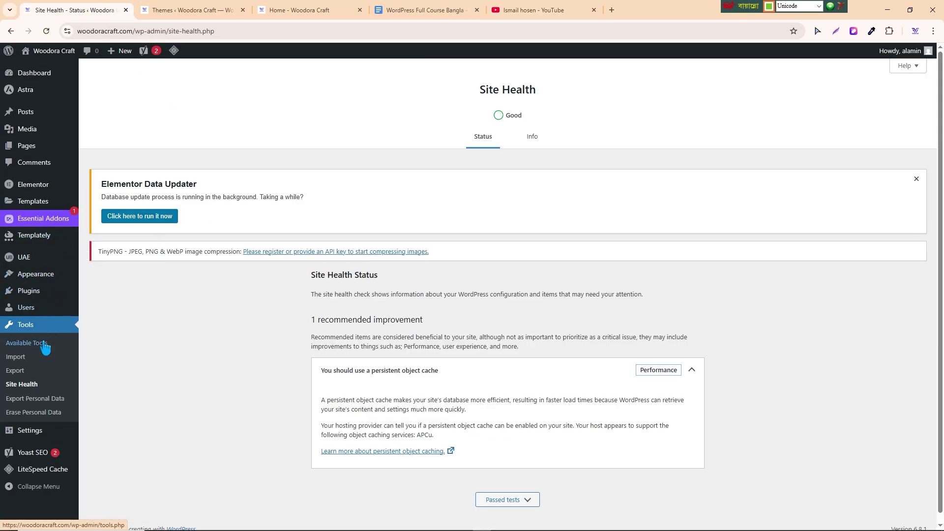
pyautogui.moveTo(38, 298)
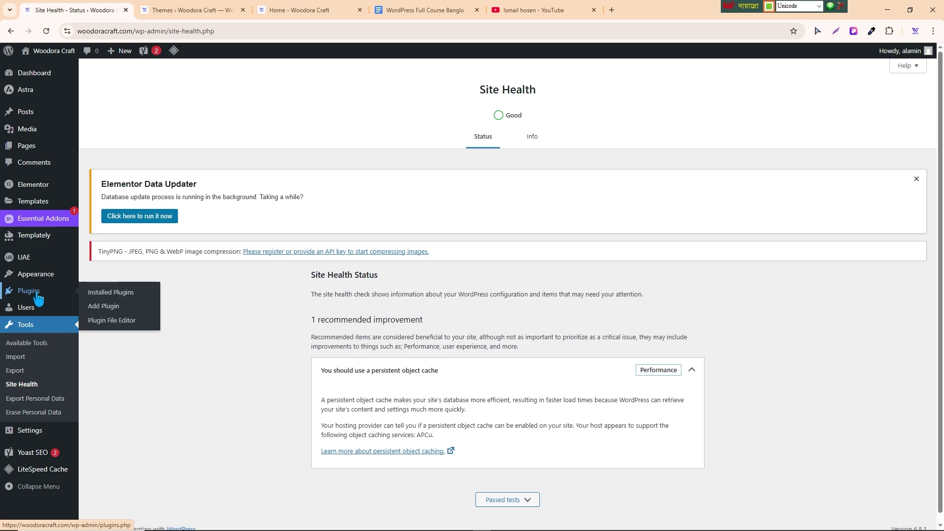
pyautogui.click(113, 294)
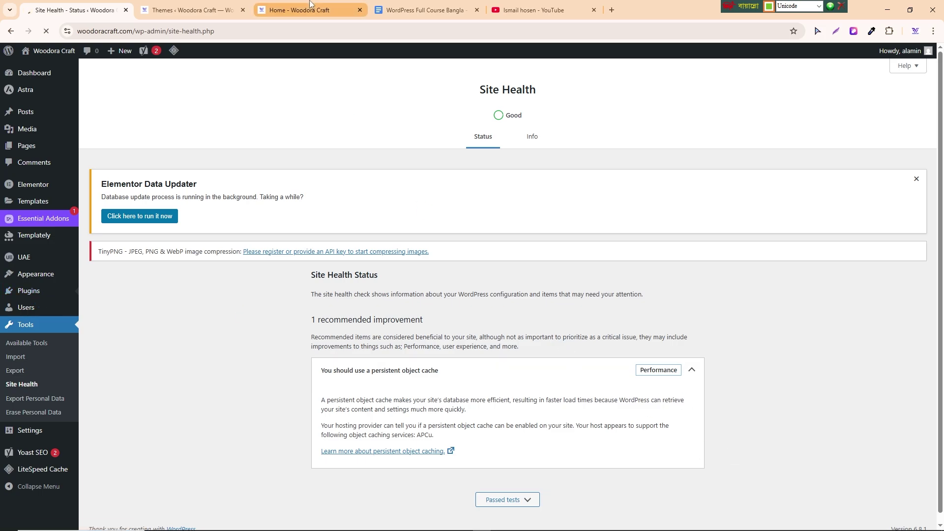
pyautogui.scroll(-4, 670, 296)
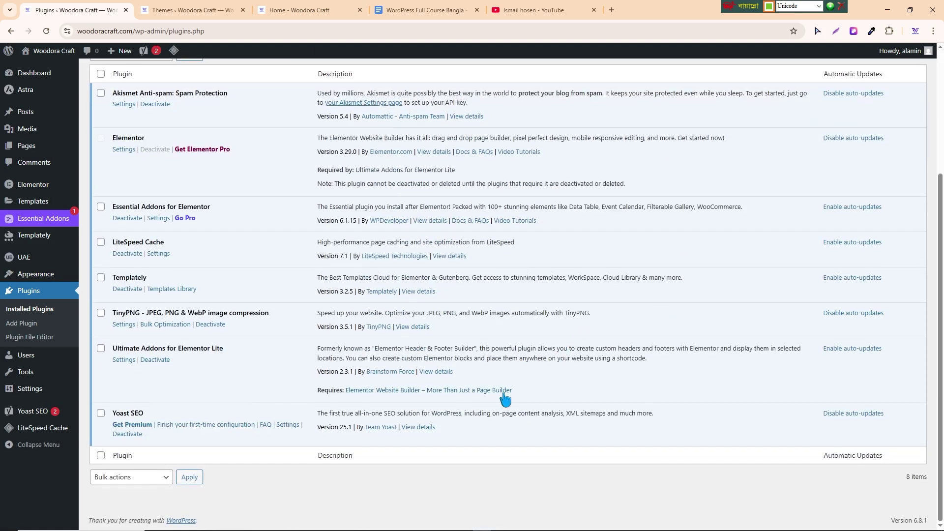
# Step: Find "Redis Object Cache" in the plugin directory, install it and activate it from the installed plugins list
pyautogui.scroll(2, 541, 380)
pyautogui.scroll(2, 546, 387)
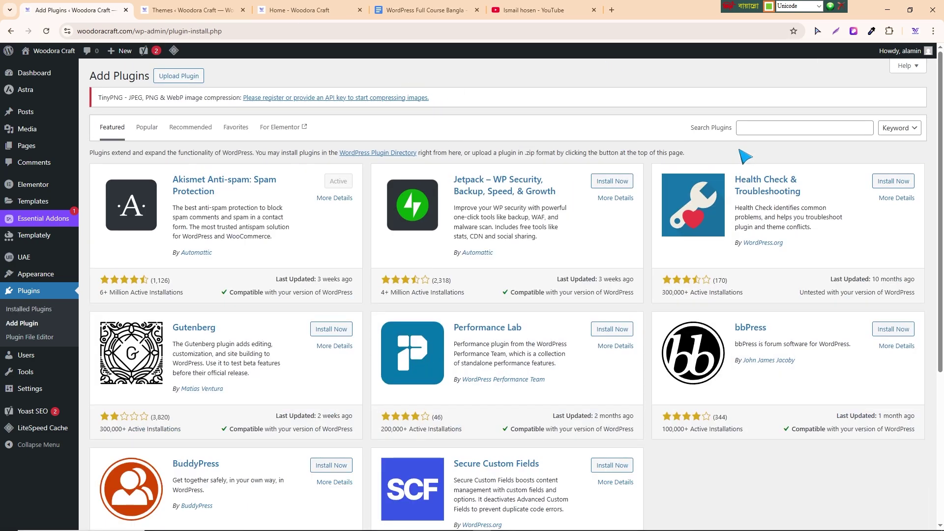
pyautogui.click(764, 127)
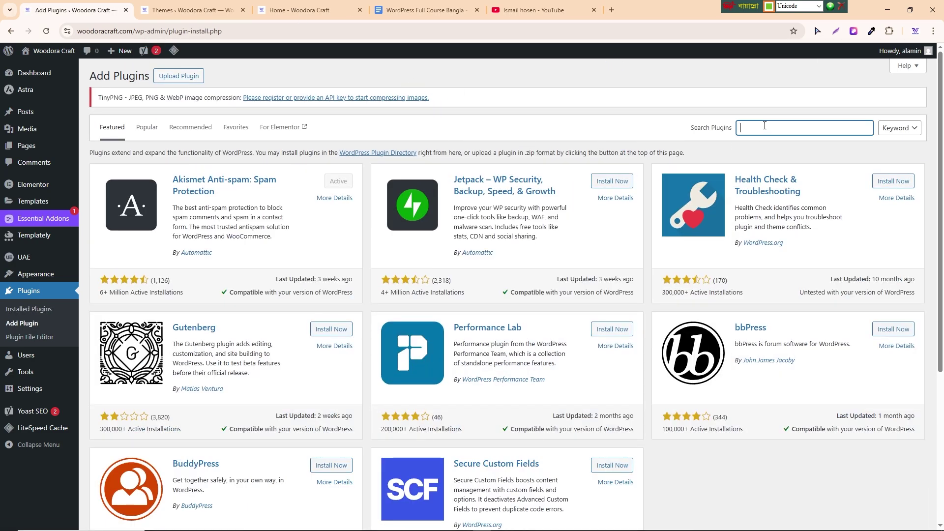
pyautogui.hotkey('ctrl', 'v')
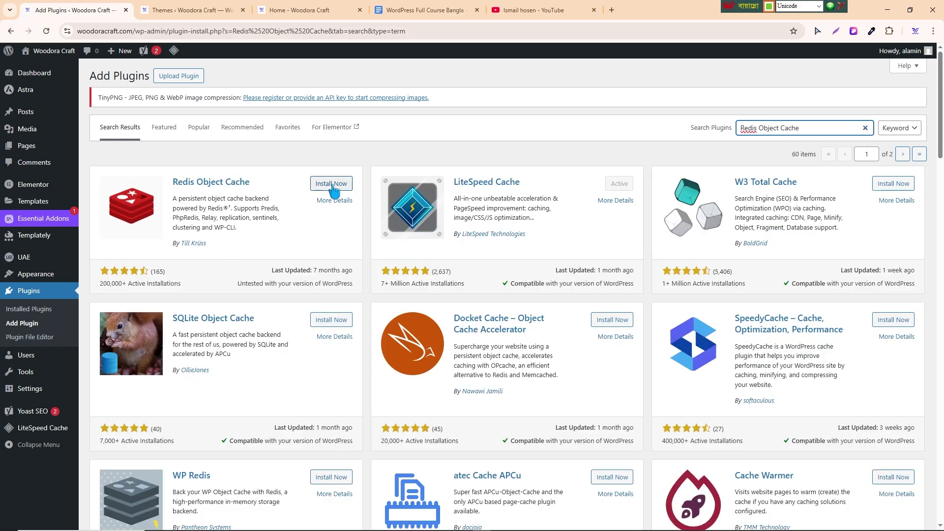
pyautogui.click(332, 186)
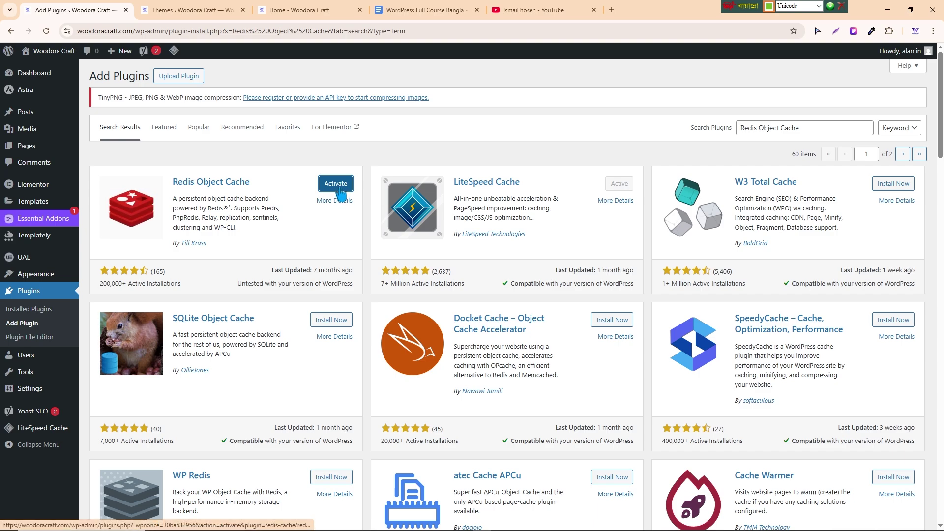
pyautogui.click(30, 310)
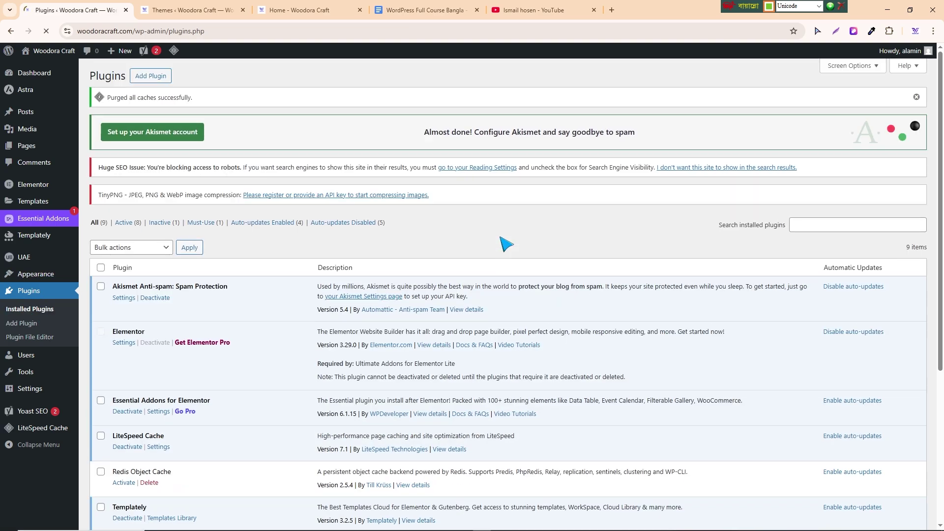
pyautogui.scroll(-3, 516, 275)
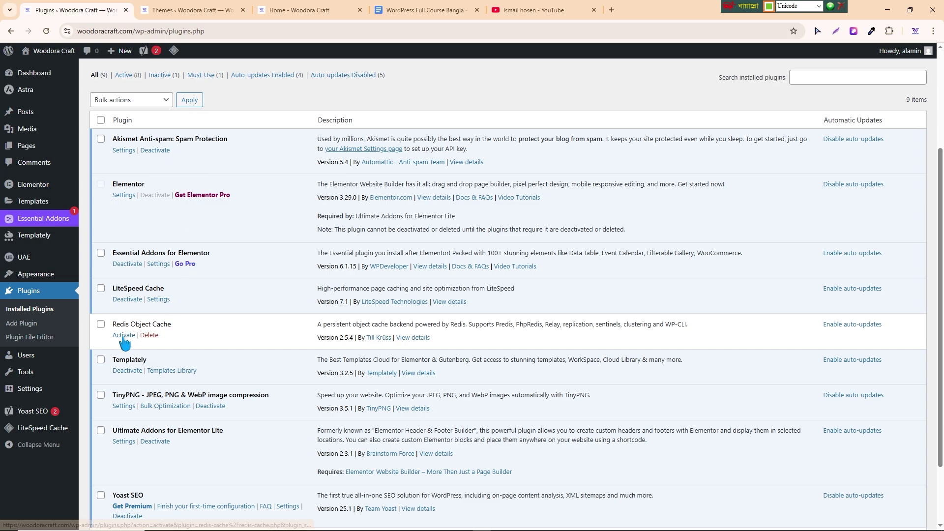
# Step: Close the Themes and Home tabs, load the Woodora Craft homepage in a new tab and return to the Redis Object Cache settings
pyautogui.click(179, 13)
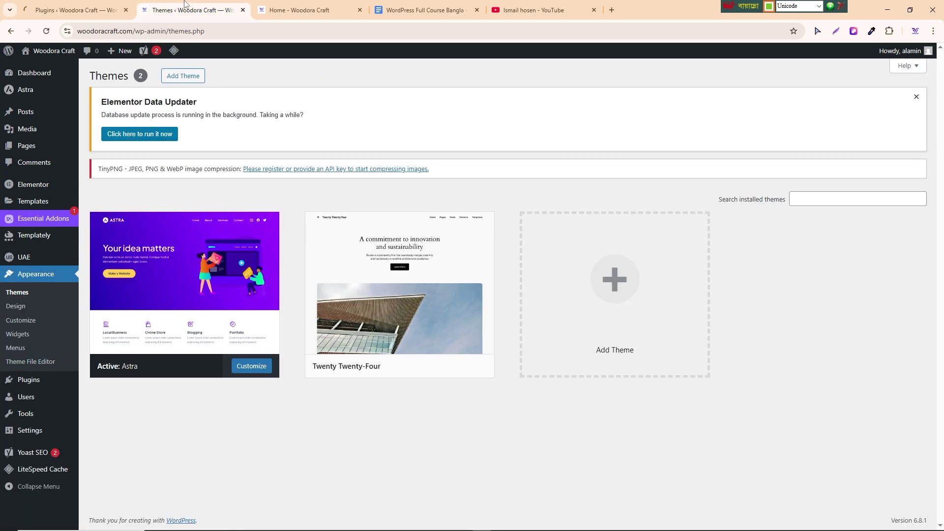
pyautogui.click(242, 10)
pyautogui.click(243, 10)
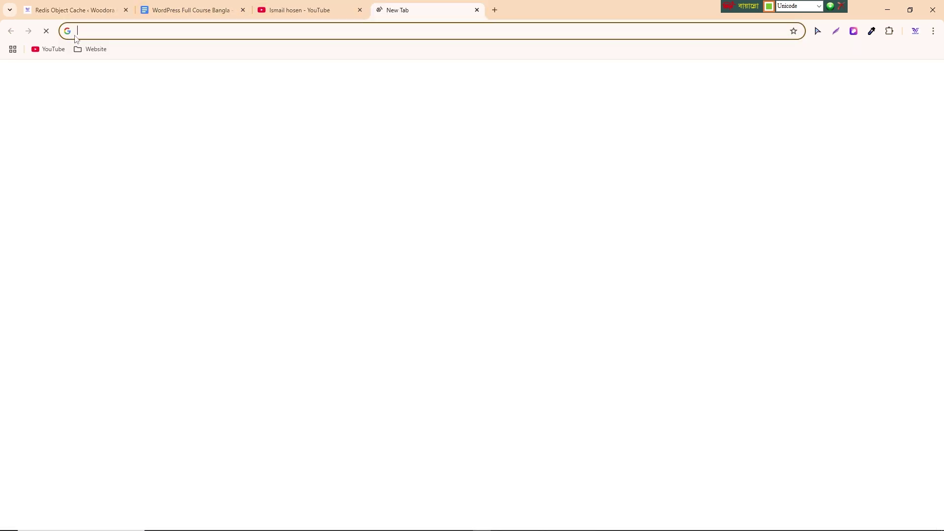
pyautogui.click(378, 10)
pyautogui.click(123, 69)
pyautogui.hotkey('ctrl', '1')
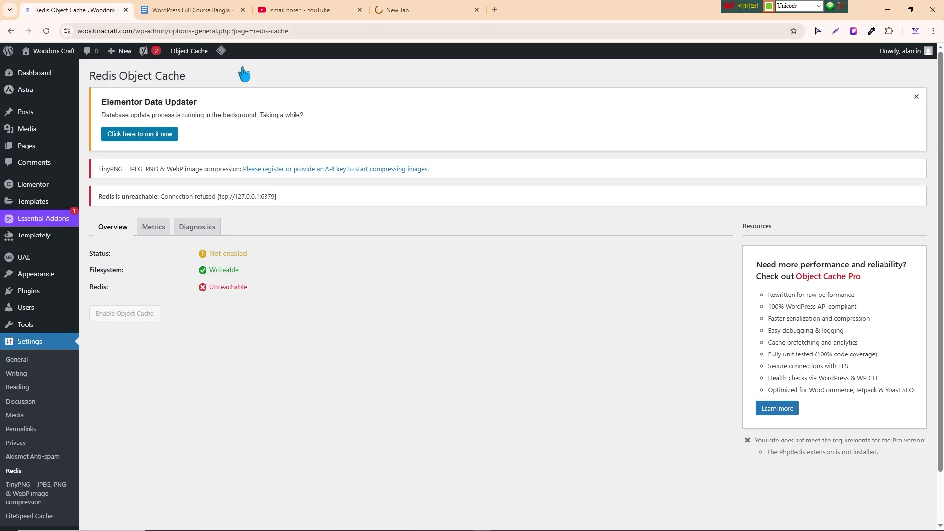
# Step: Go to the WordPress dashboard home, reload it and open the Site Health screen
pyautogui.moveTo(51, 74)
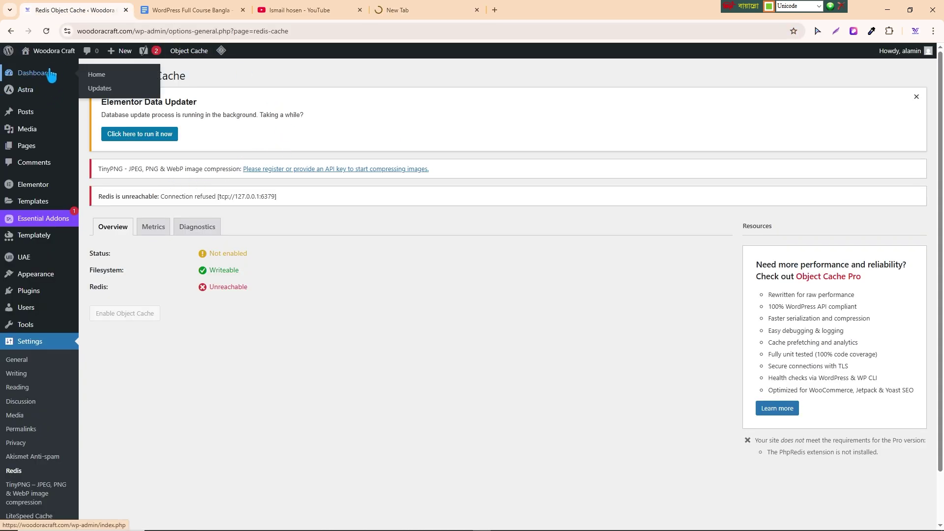
pyautogui.click(91, 77)
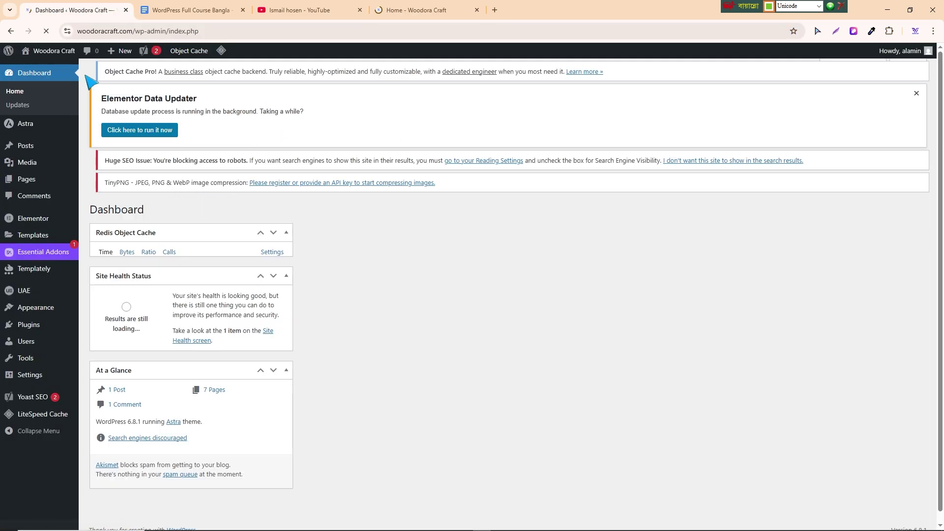
pyautogui.scroll(-3, 714, 337)
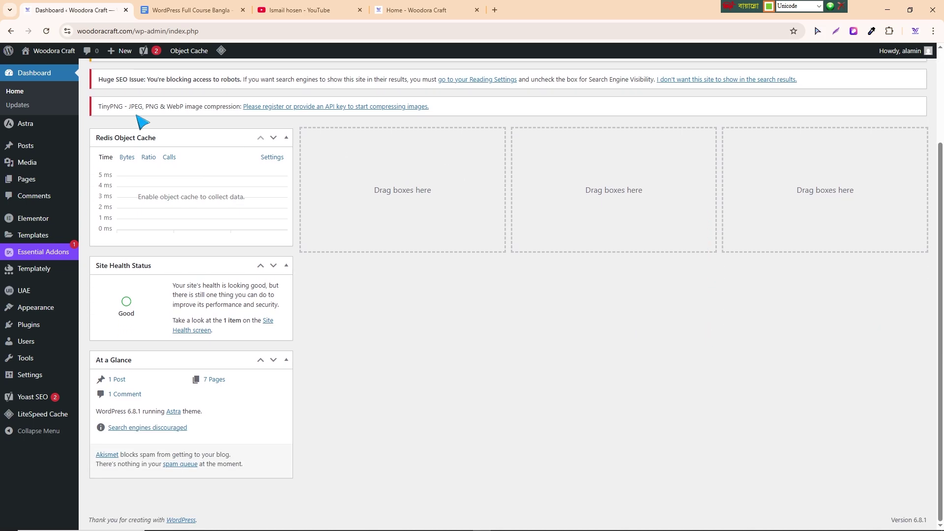
pyautogui.click(46, 31)
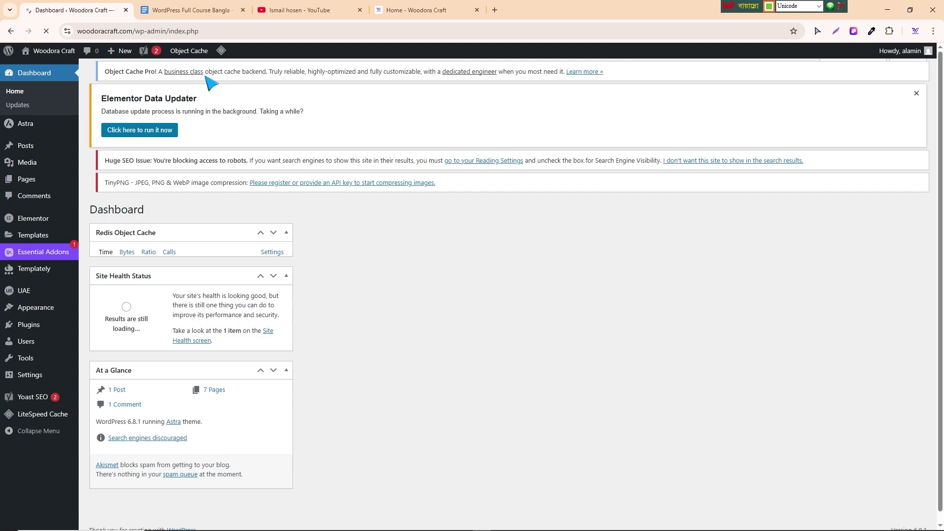
pyautogui.click(197, 331)
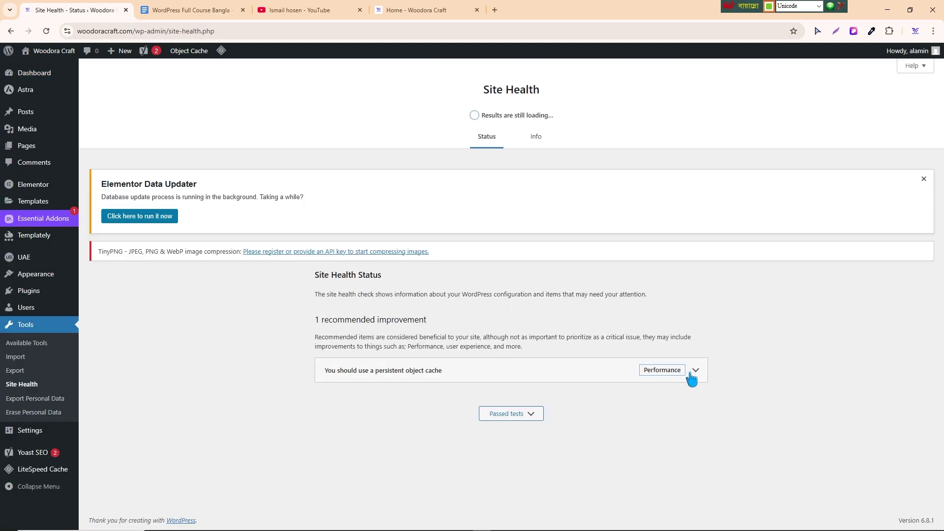
# Step: Reread the persistent object cache recommendation, collapse it and dismiss the Elementor Data Updater notice
pyautogui.click(693, 374)
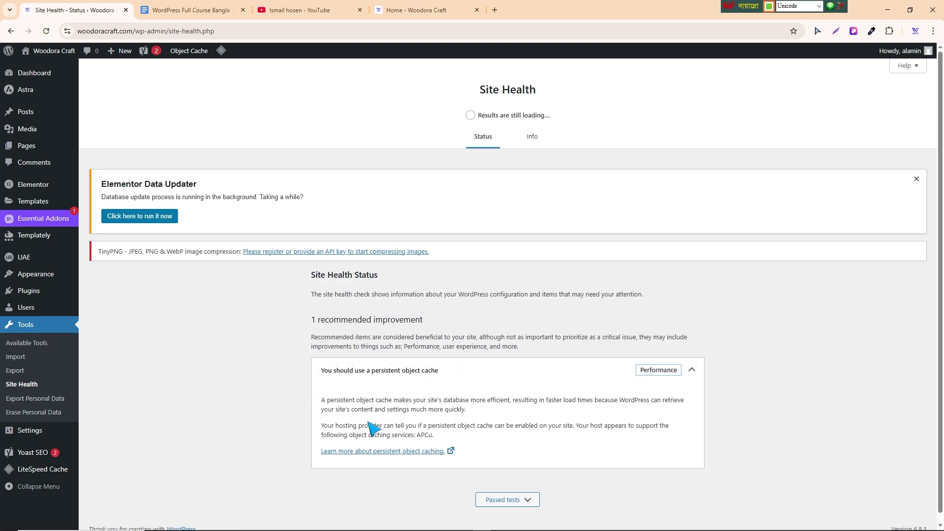
pyautogui.moveTo(431, 437); pyautogui.dragTo(319, 401)
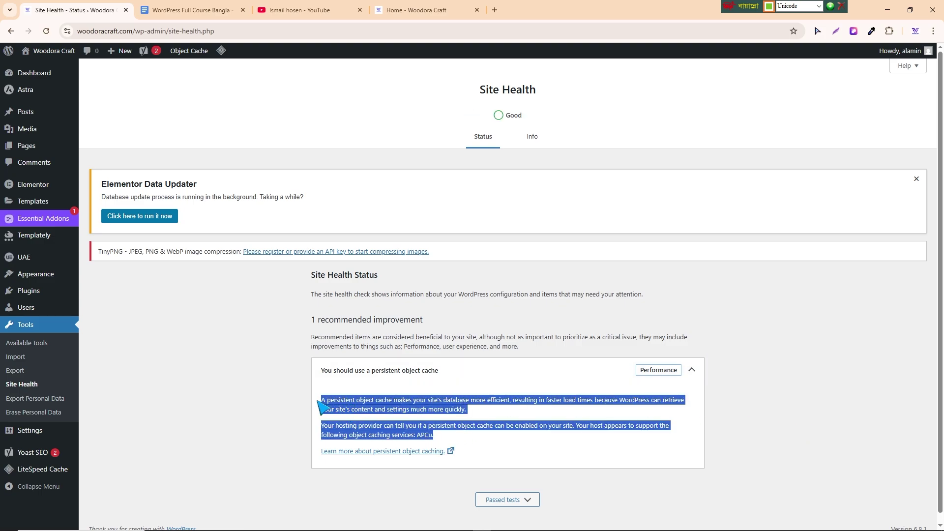
pyautogui.click(266, 380)
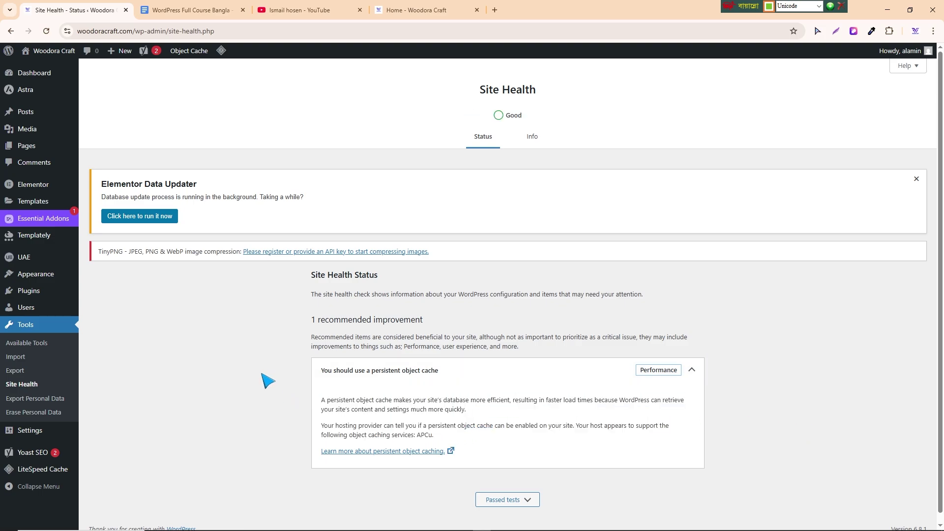
pyautogui.click(693, 371)
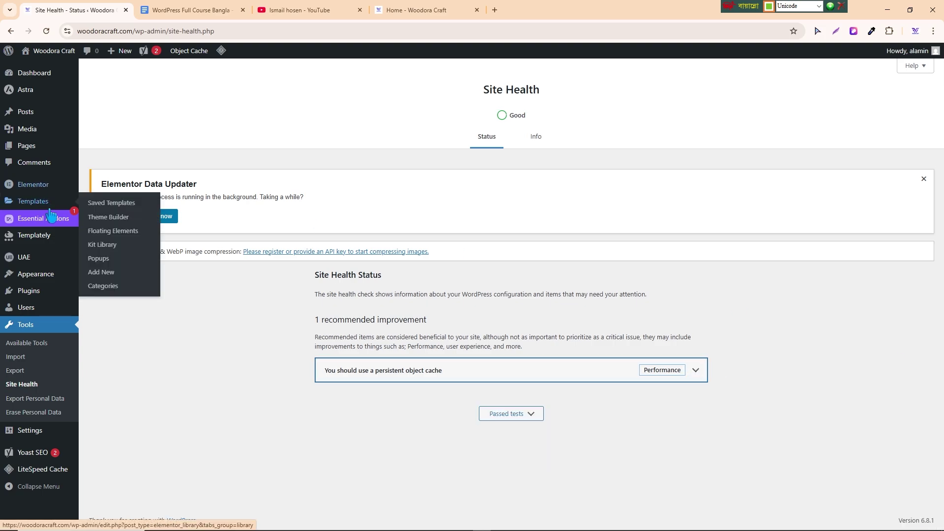
pyautogui.click(270, 301)
pyautogui.click(923, 180)
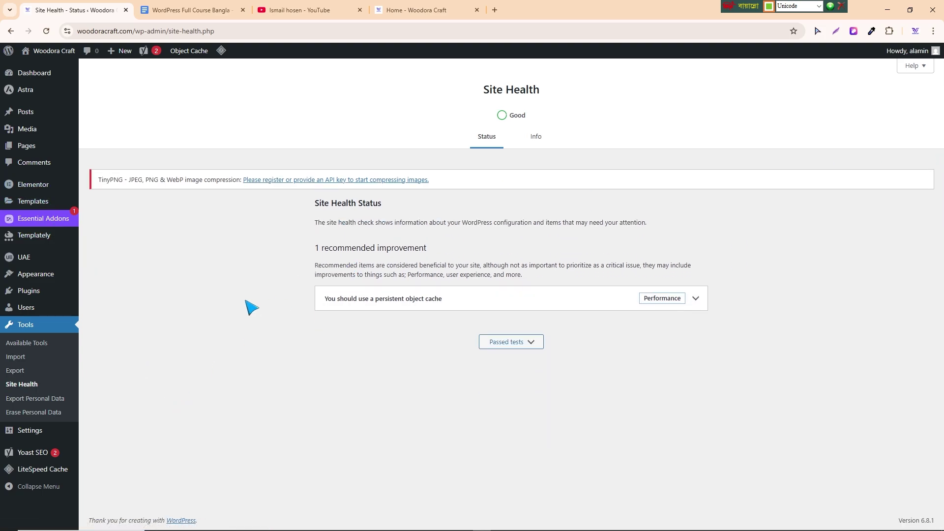
# Step: Check the Class-7 outline in the WordPress Full Course Bangla document, then return to WordPress and open the list of all posts
pyautogui.click(189, 10)
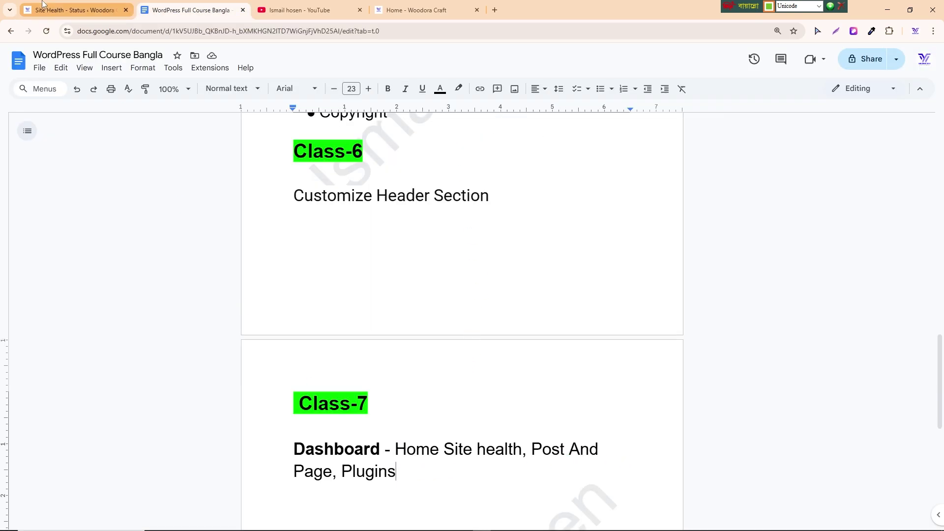
pyautogui.click(73, 10)
pyautogui.moveTo(35, 114)
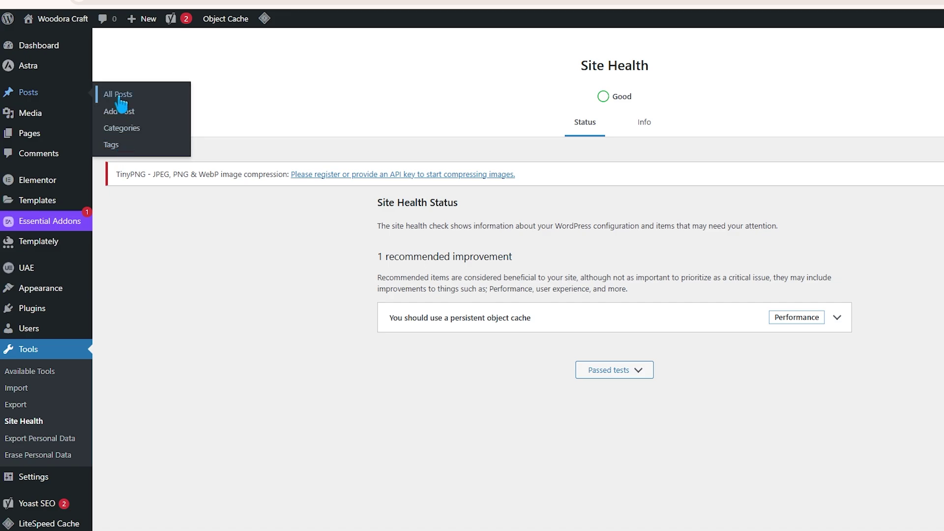
pyautogui.click(161, 97)
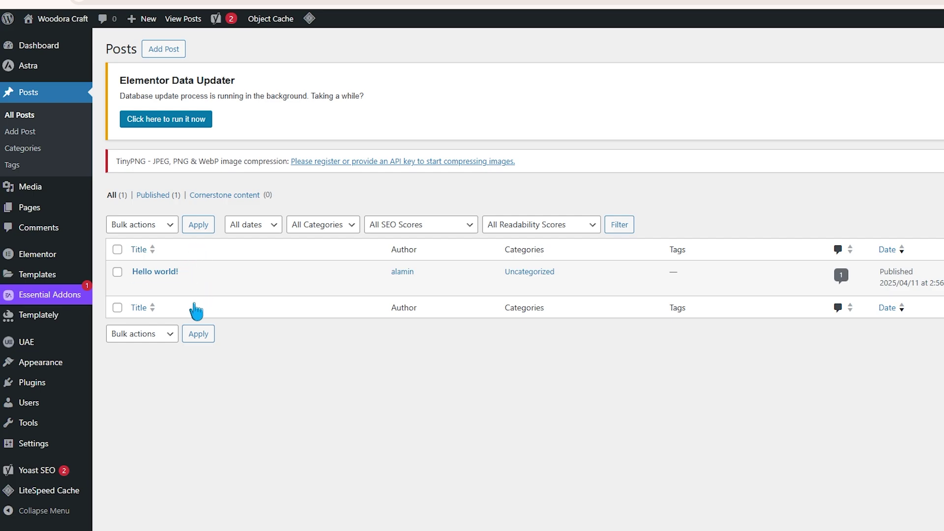
# Step: Open the post categories page and look over the Slug and Parent Category fields of the Add Category form
pyautogui.click(24, 148)
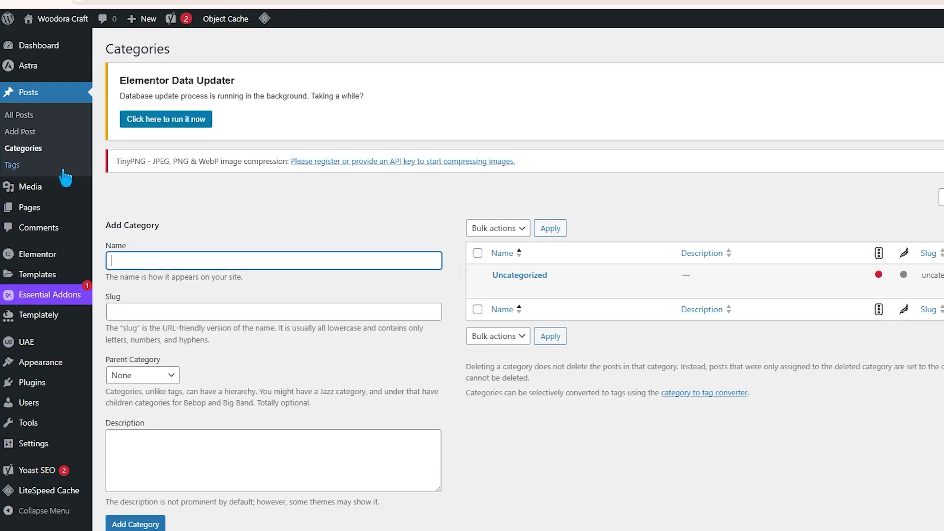
pyautogui.click(192, 309)
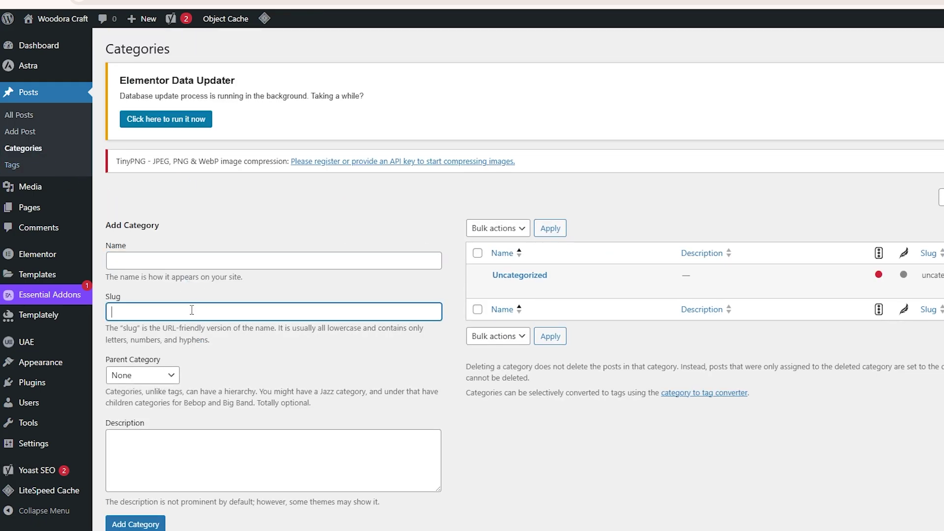
pyautogui.click(154, 379)
pyautogui.click(149, 391)
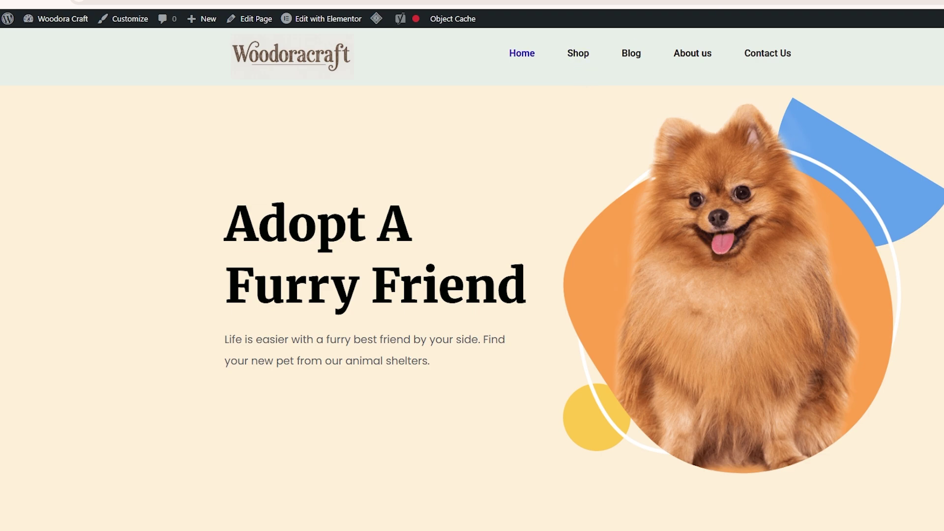
# Step: Search for "hatil" in a new tab, open the HATIL website, close its promotional popup and examine the category and subcategory menus
pyautogui.hotkey('ctrl', 't')
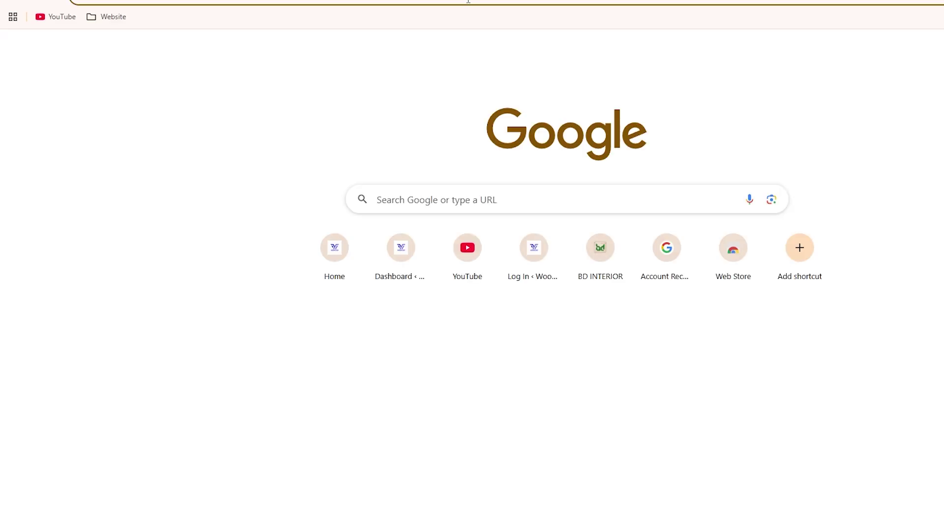
pyautogui.write('hatil')
pyautogui.press('Return')
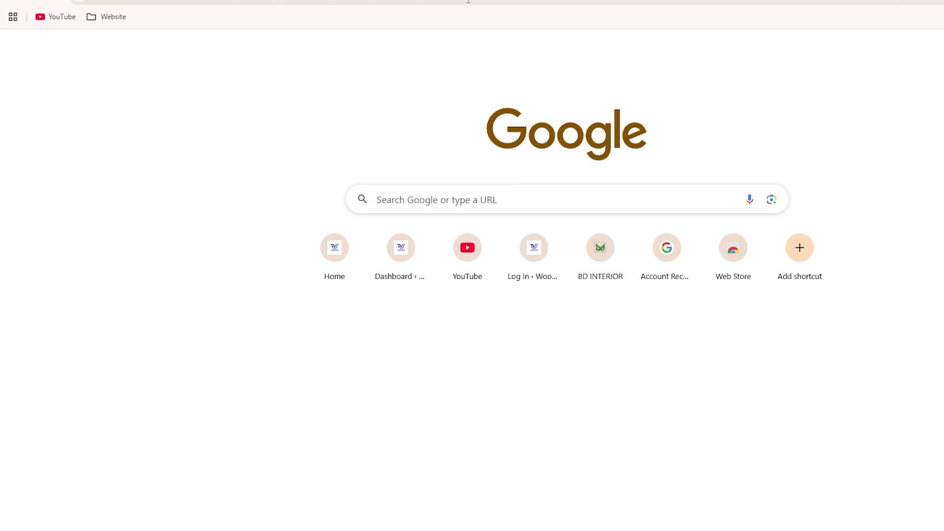
pyautogui.click(190, 286)
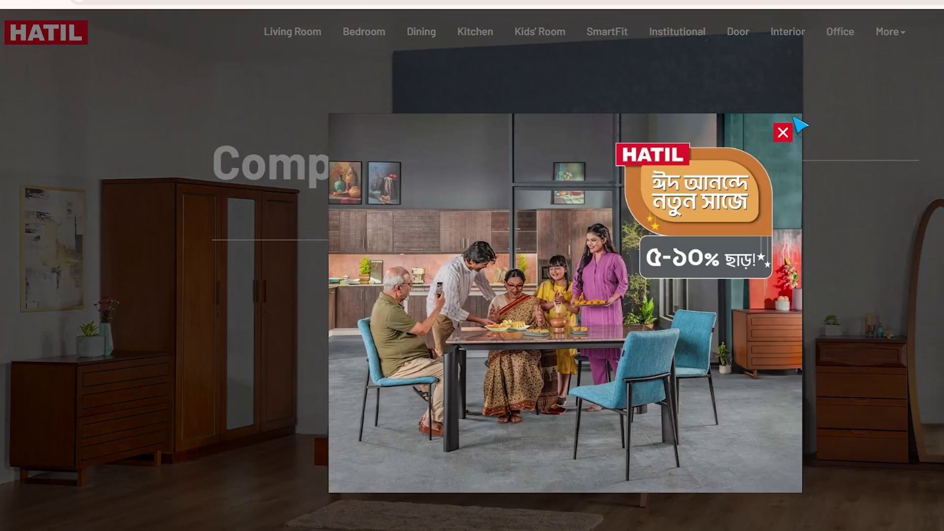
pyautogui.click(782, 131)
pyautogui.moveTo(556, 37)
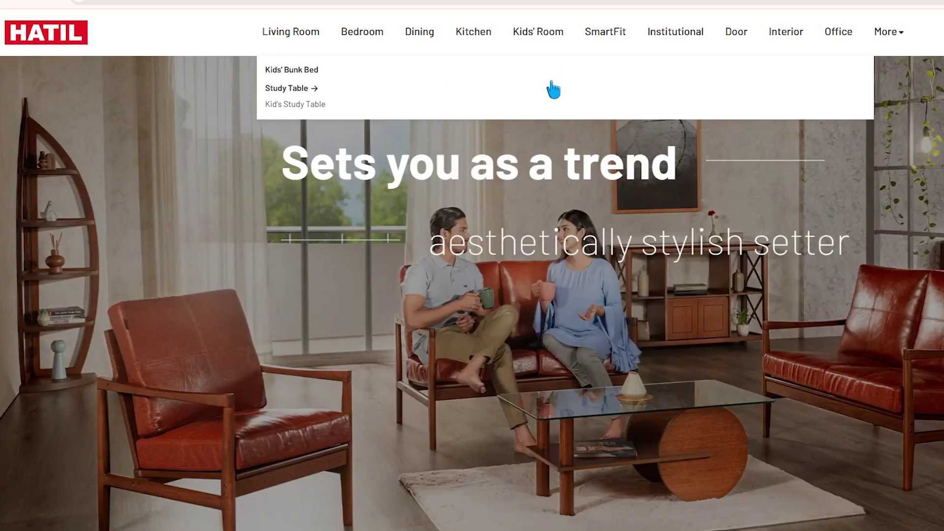
pyautogui.moveTo(647, 37)
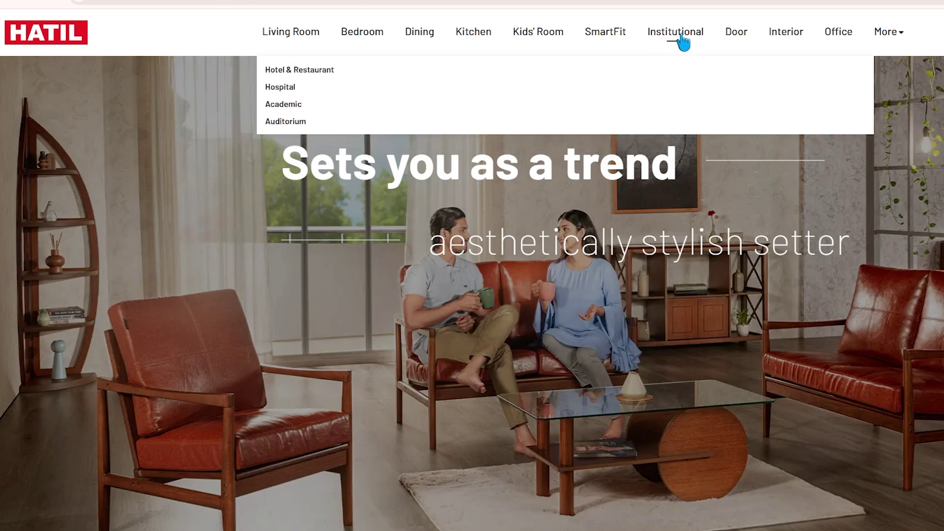
pyautogui.moveTo(734, 32)
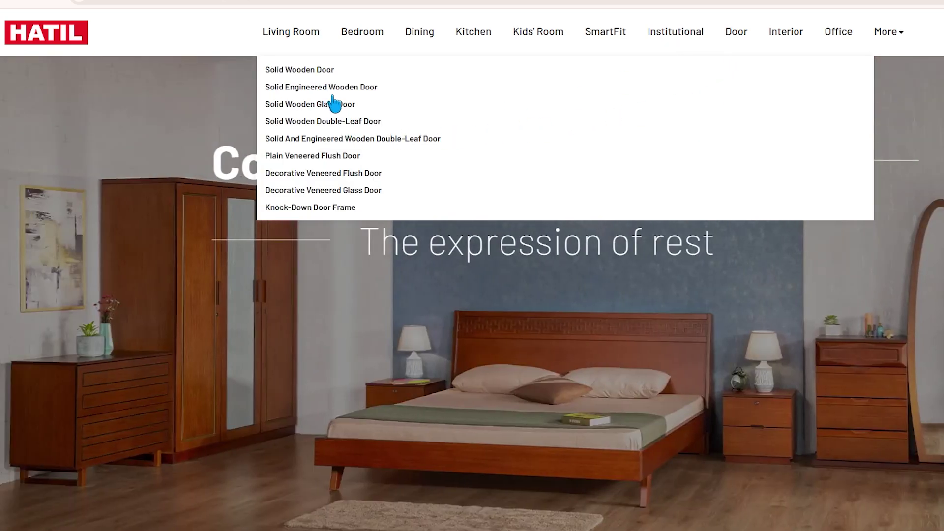
pyautogui.click(352, 173)
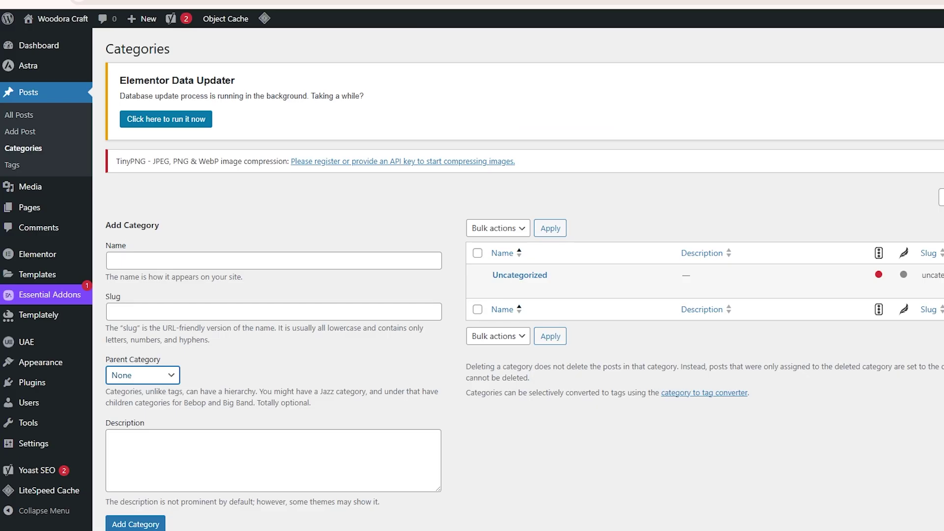
# Step: Open the post tags page in WordPress and look over the Add Tag form
pyautogui.click(13, 165)
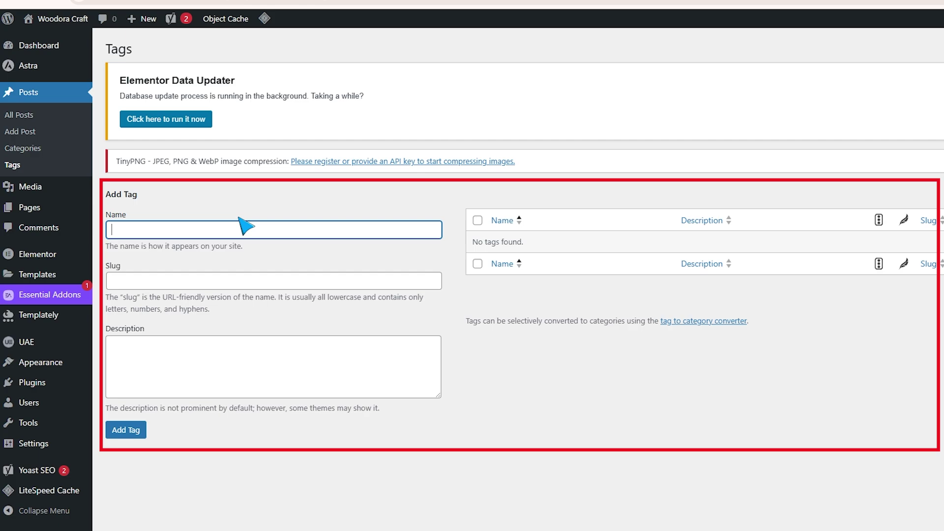
pyautogui.click(776, 438)
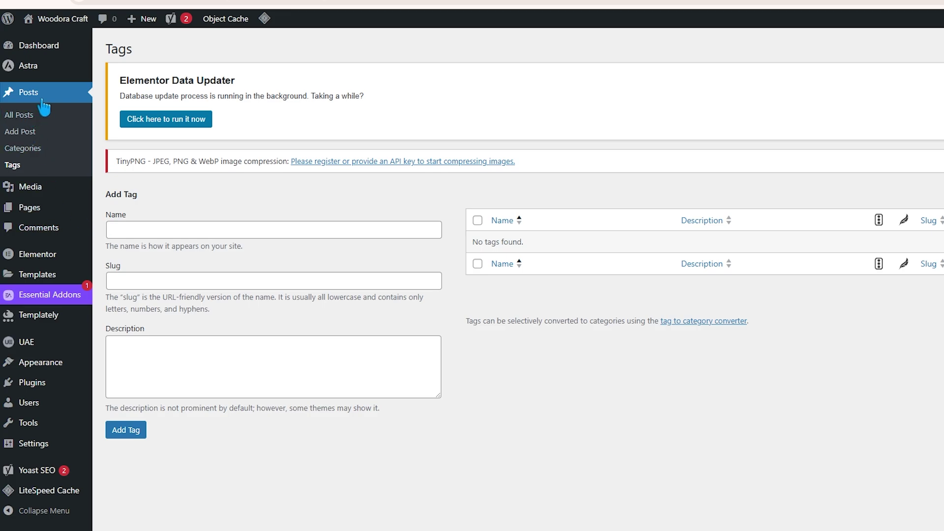
pyautogui.moveTo(38, 219)
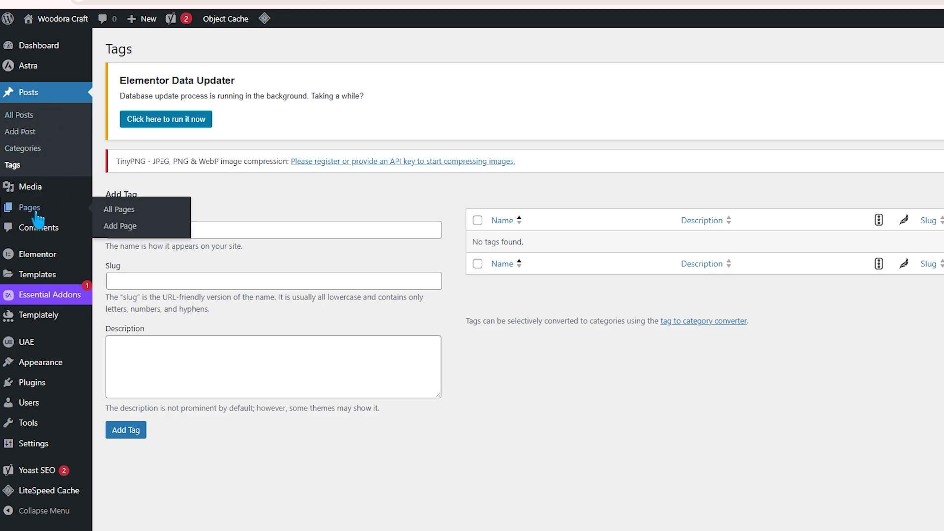
# Step: Open the list of all pages, view the Woodora Craft homepage's header and footer on the live site, and return to the list
pyautogui.click(128, 212)
pyautogui.click(197, 3)
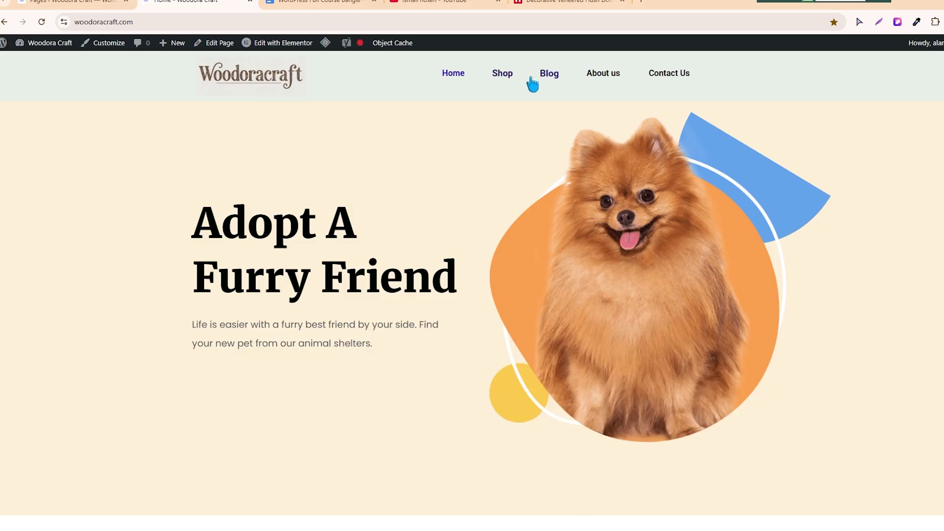
pyautogui.click(669, 74)
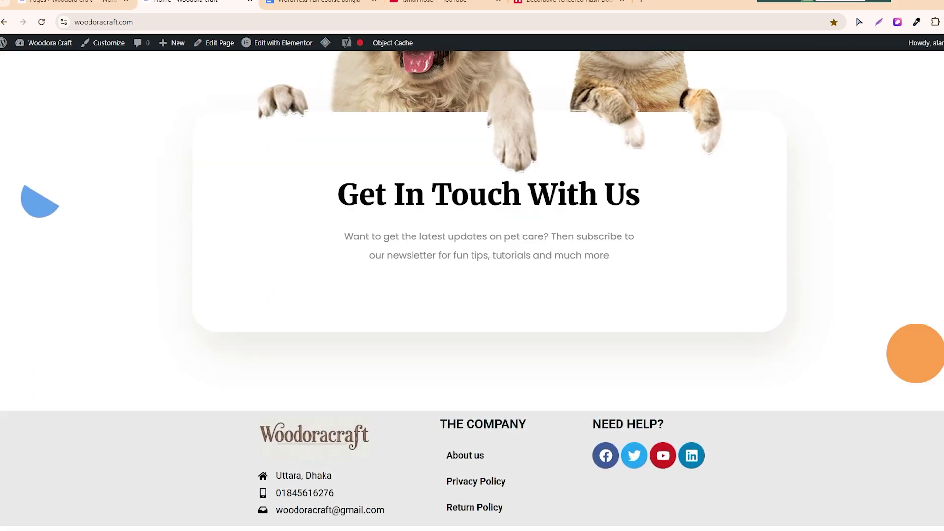
pyautogui.scroll(5, 472, 290)
pyautogui.scroll(5, 472, 290)
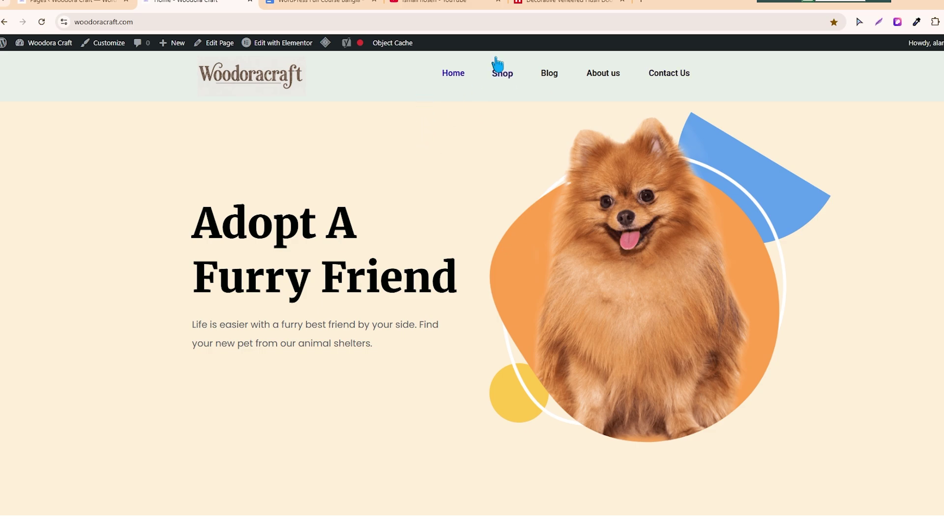
pyautogui.click(41, 2)
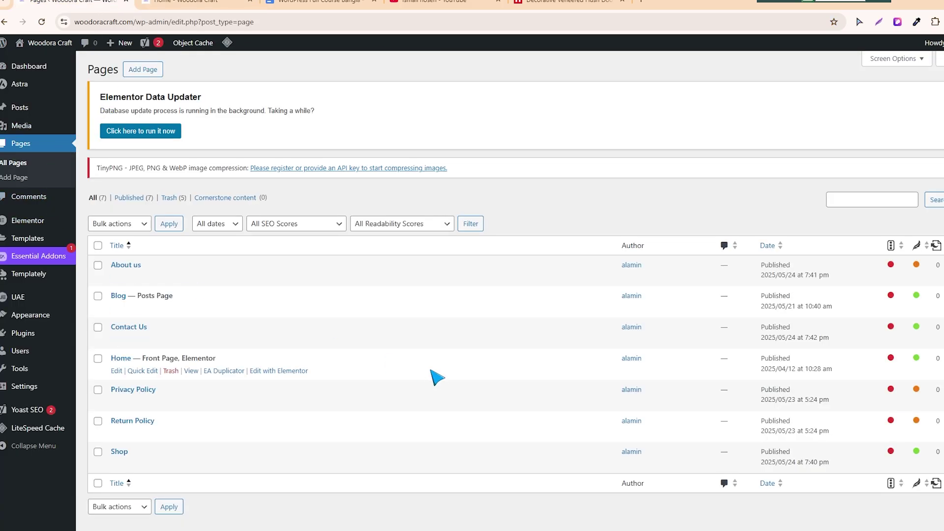
# Step: Browse the live Woodora Craft site's Shop, Blog, About us and Contact Us pages from its header navigation
pyautogui.click(194, 3)
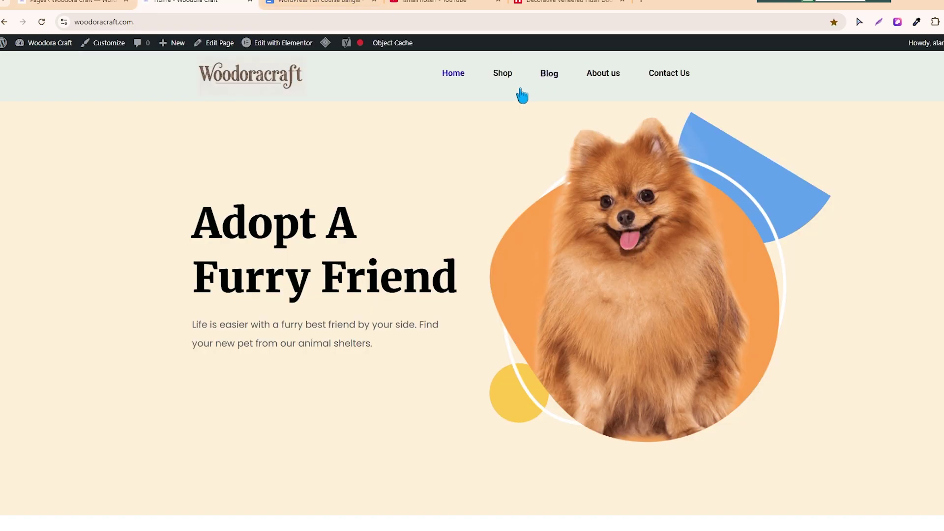
pyautogui.click(508, 79)
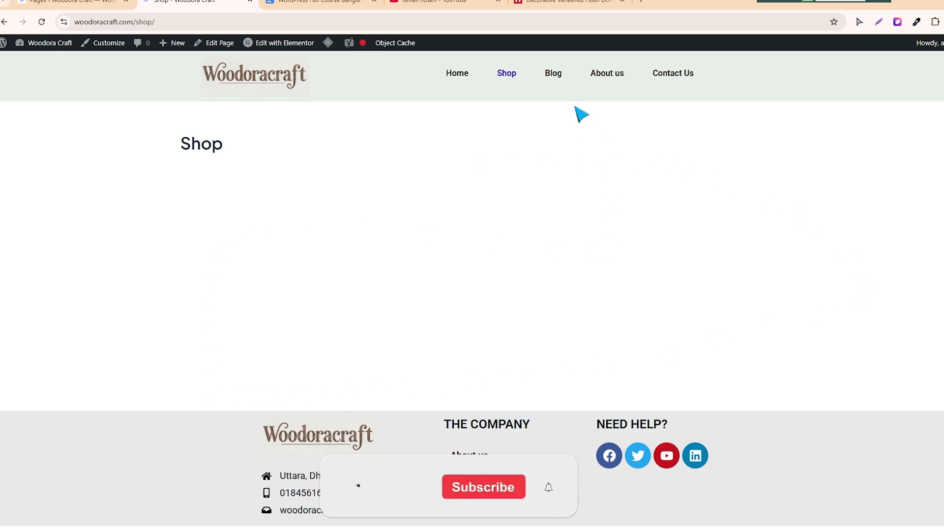
pyautogui.click(567, 80)
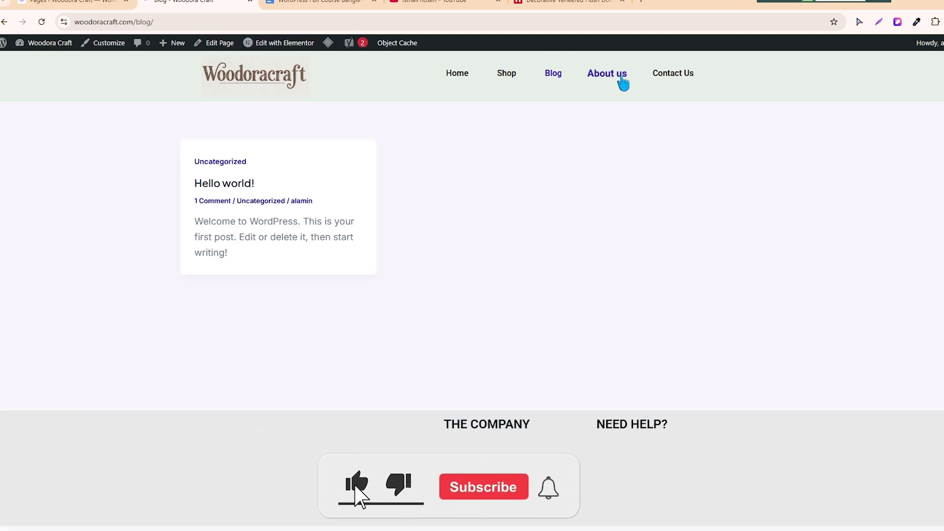
pyautogui.click(623, 82)
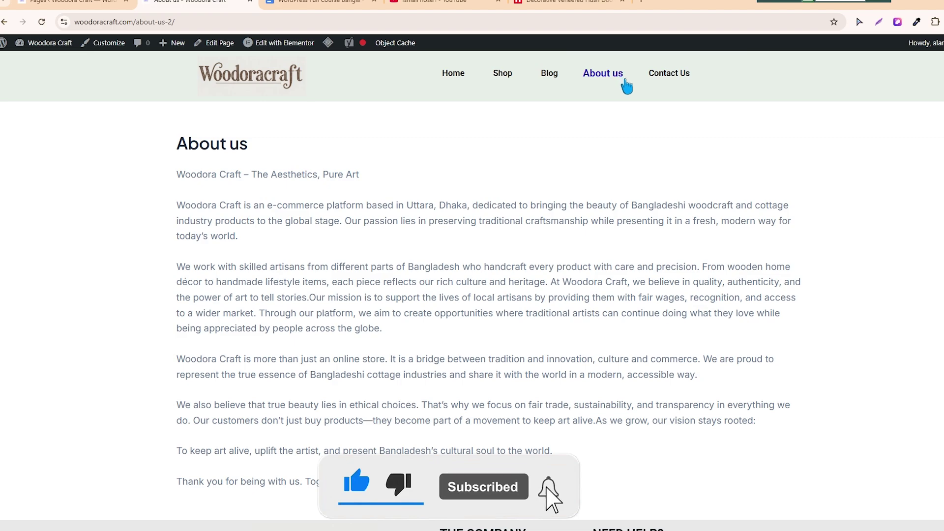
pyautogui.click(549, 73)
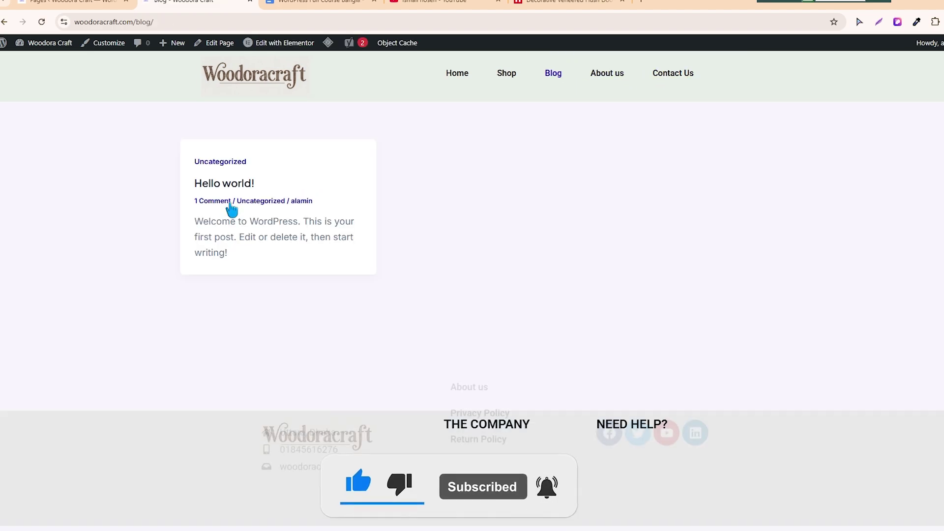
pyautogui.click(606, 74)
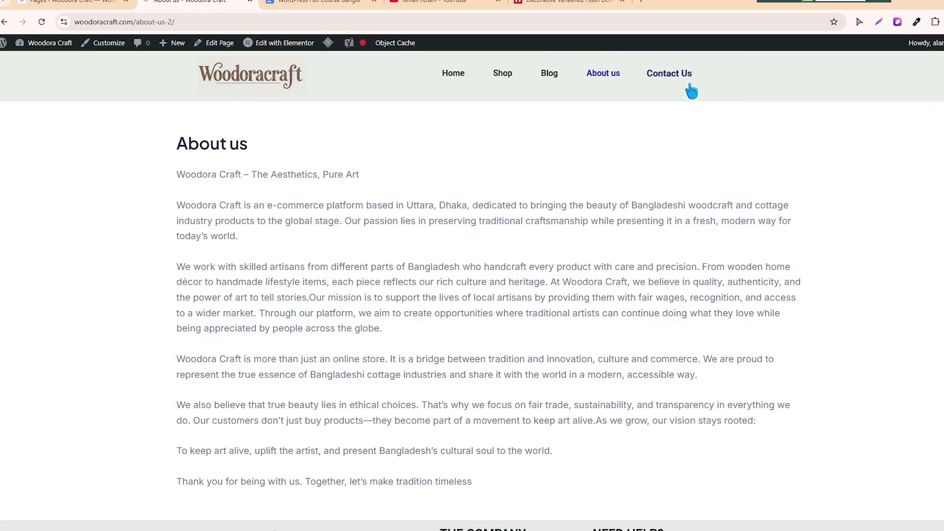
pyautogui.click(684, 78)
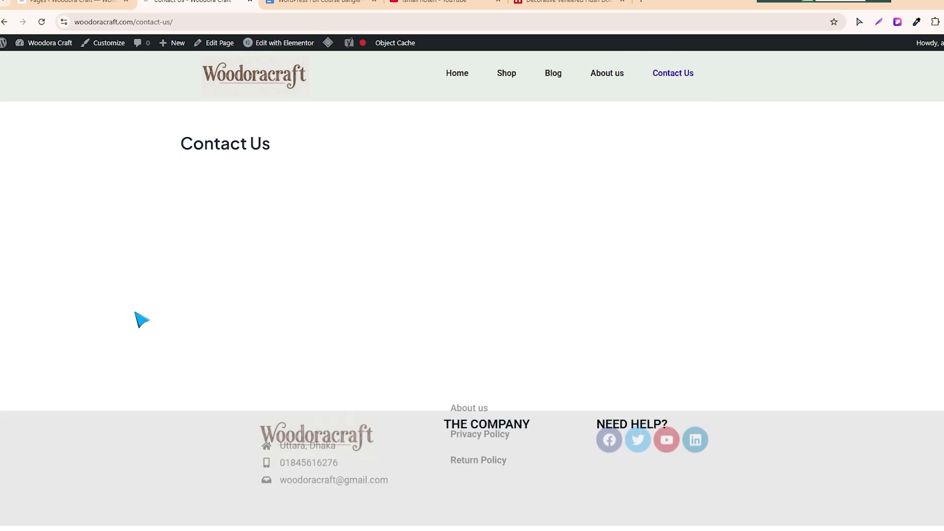
# Step: Compare the WordPress pages list with the live site's footer links, reopening the site's homepage before returning to the list
pyautogui.click(74, 2)
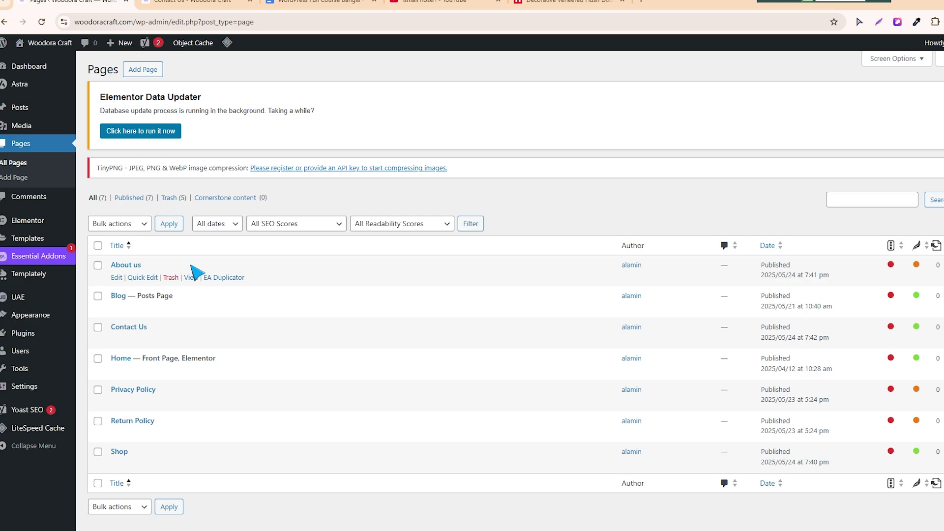
pyautogui.click(197, 2)
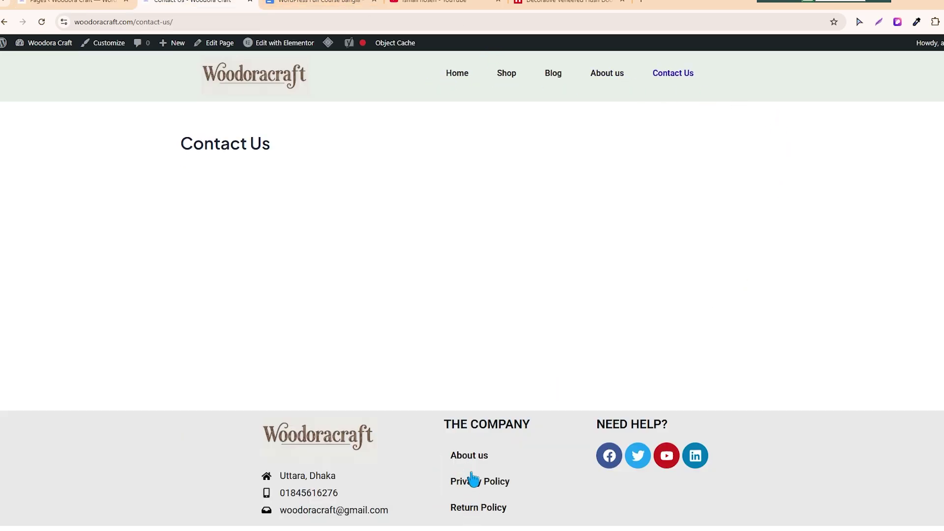
pyautogui.click(263, 78)
pyautogui.click(74, 2)
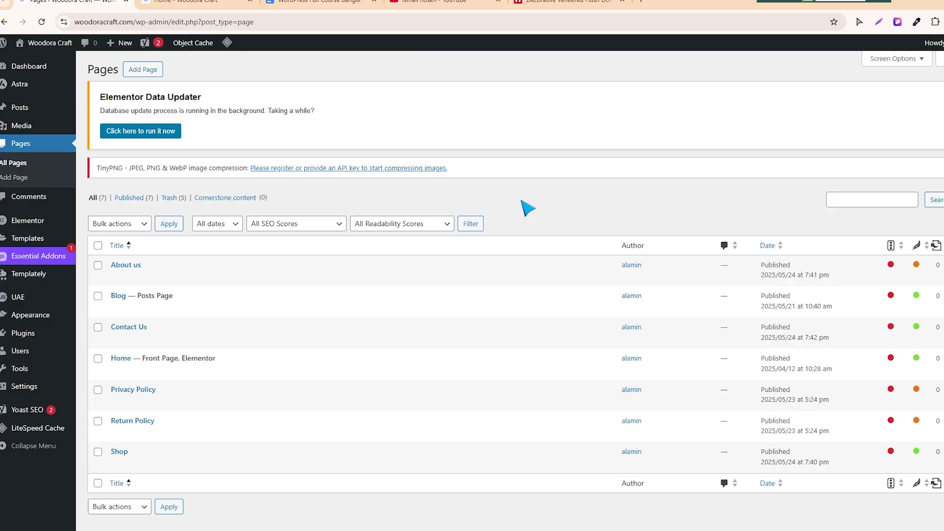
# Step: Open the WordPress comments list and look over its status filters and the existing comment
pyautogui.click(39, 203)
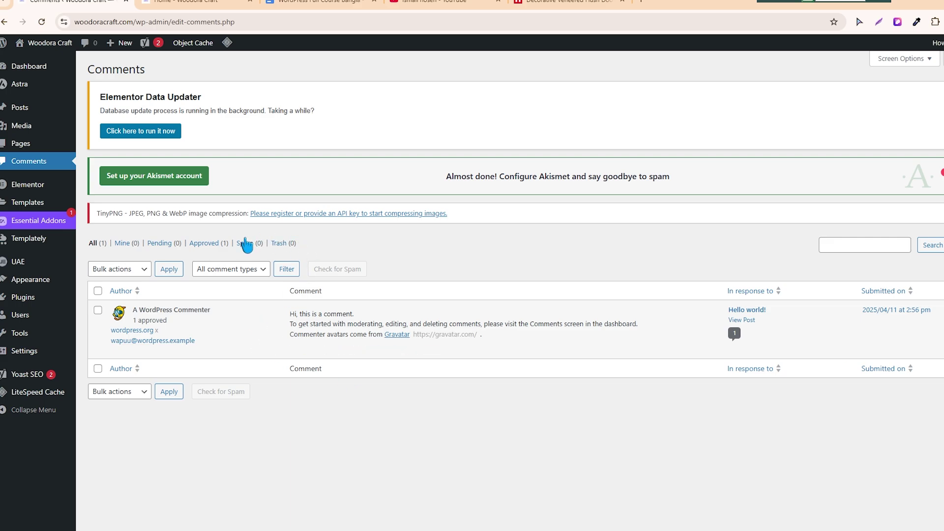
pyautogui.moveTo(237, 322)
# Step: View the playlists of the course's YouTube channel, then switch back to the live Woodora Craft homepage
pyautogui.hotkey('ctrl', '4')
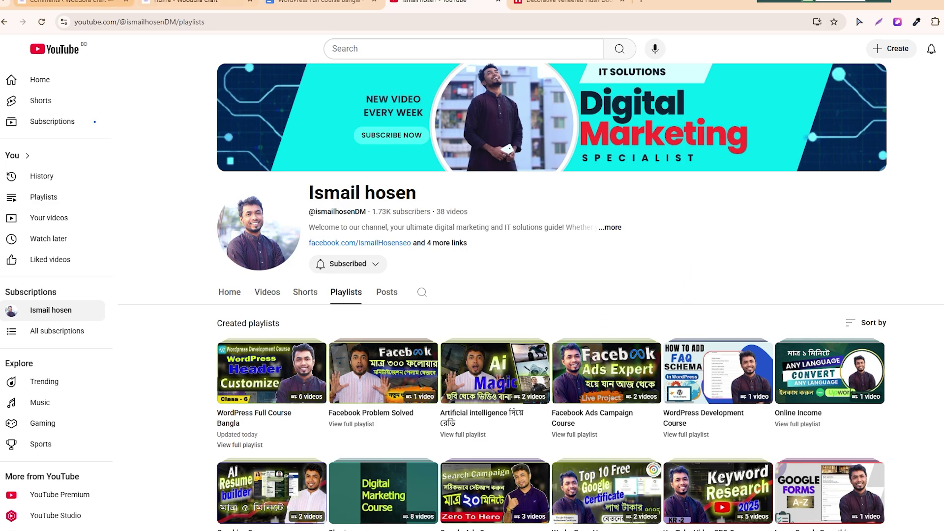
pyautogui.click(196, 2)
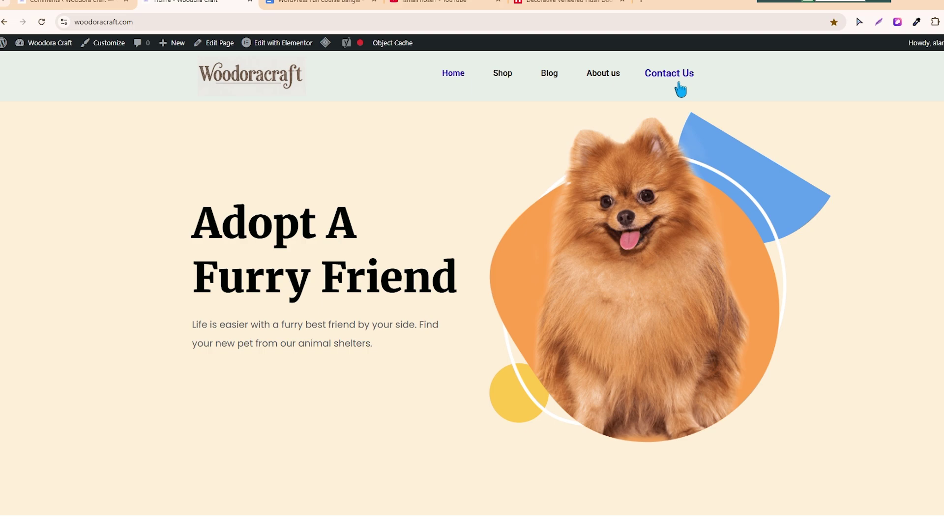